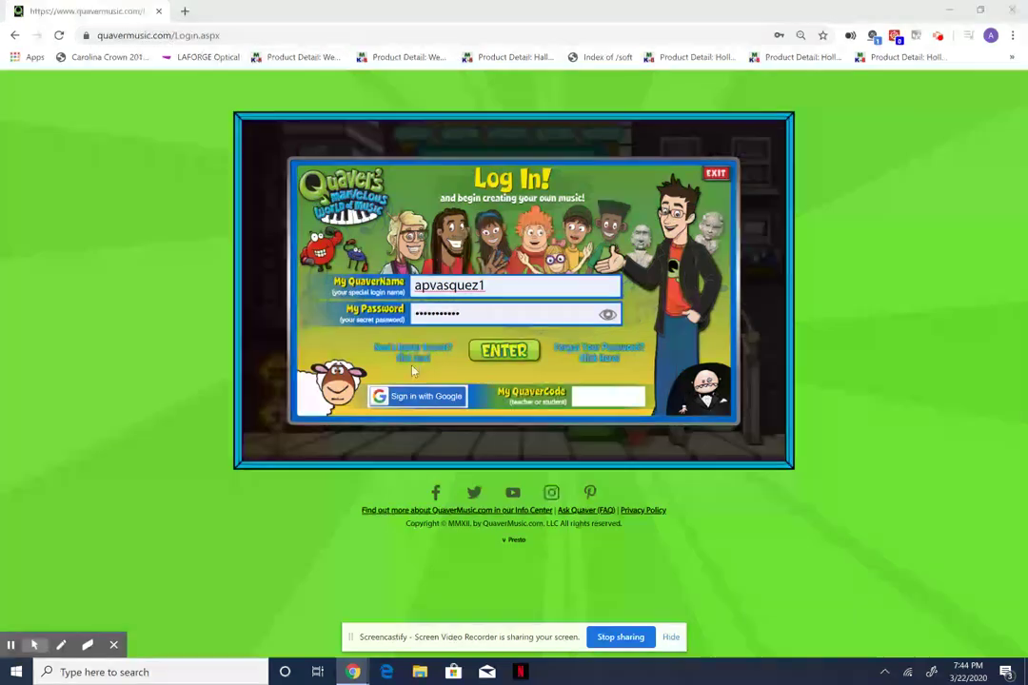
Clear the prefilled QuaverName from the login field and dismiss the saved-login suggestions.
double_click(495, 285)
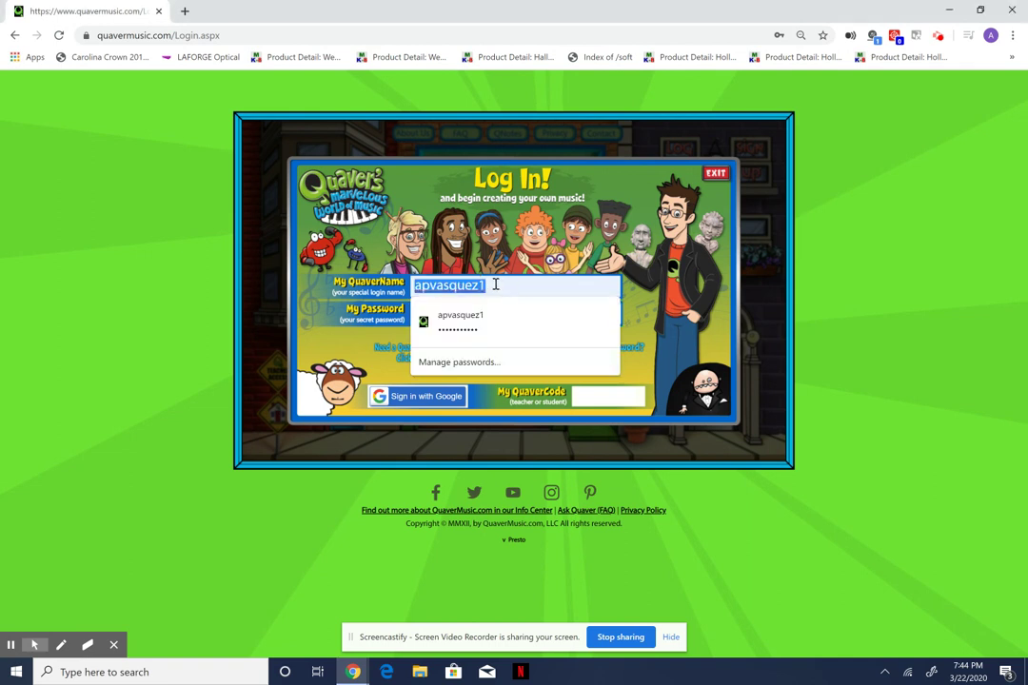
key("BackSpace")
left_click(312, 308)
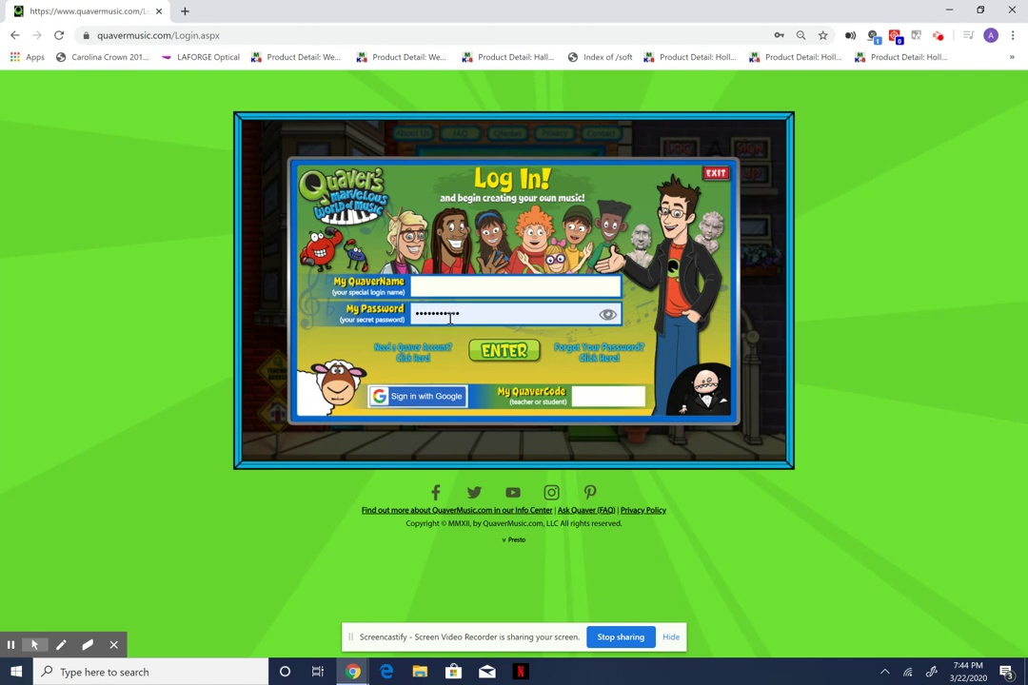
Exit to the homepage, return to Log In, and open the new-account form.
left_click(716, 173)
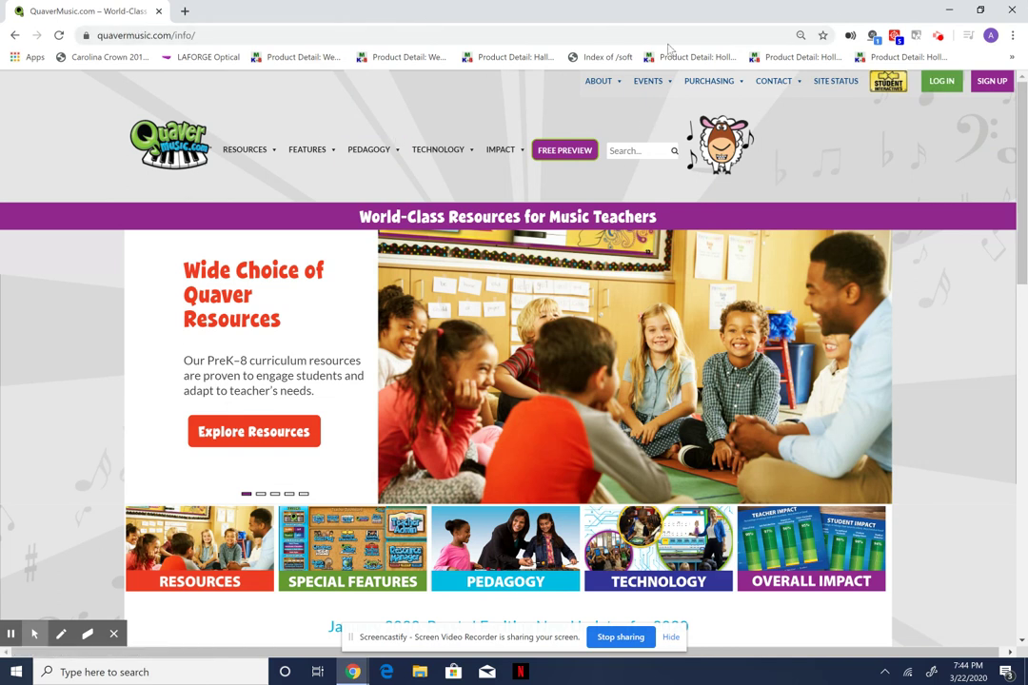
left_click(942, 82)
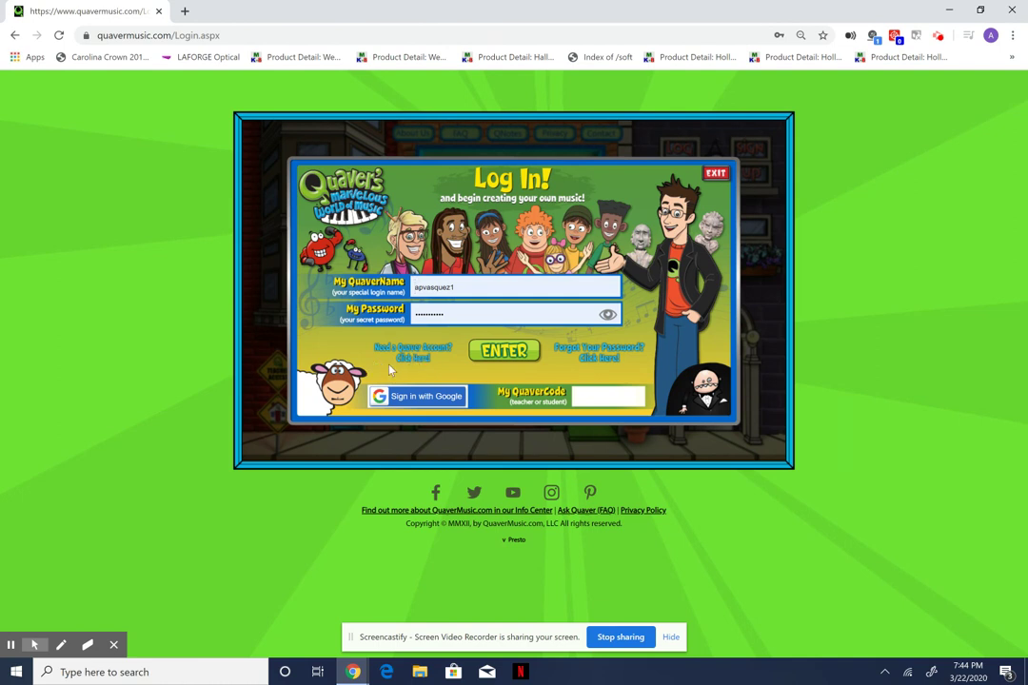
left_click(418, 354)
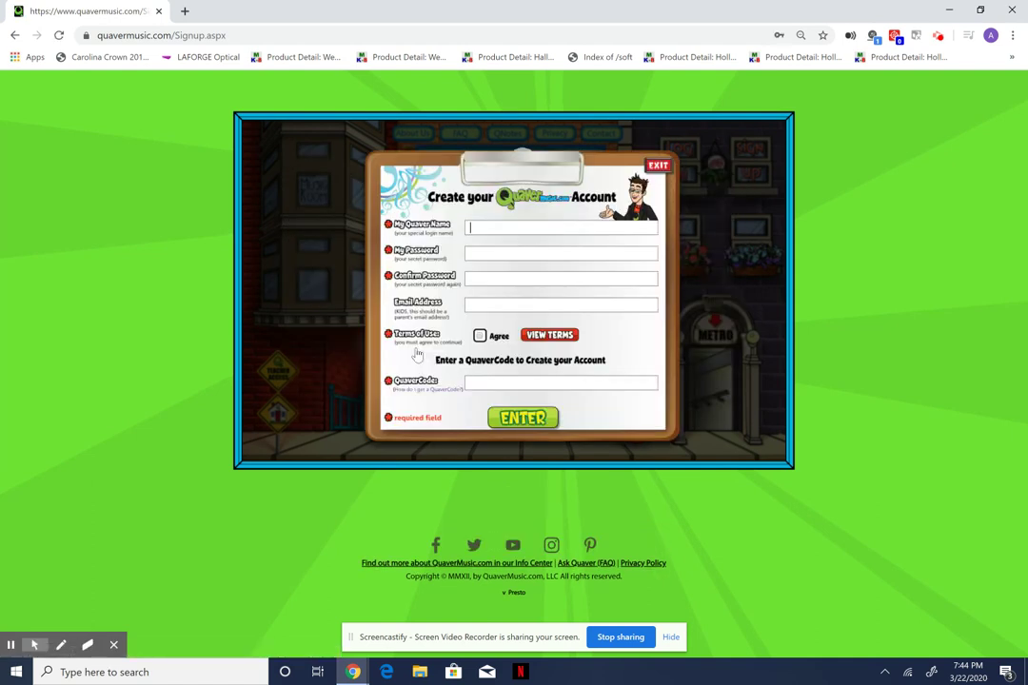
left_click(510, 227)
Enter the new login name and password, then confirm the password.
type("Knight")
type("•••")
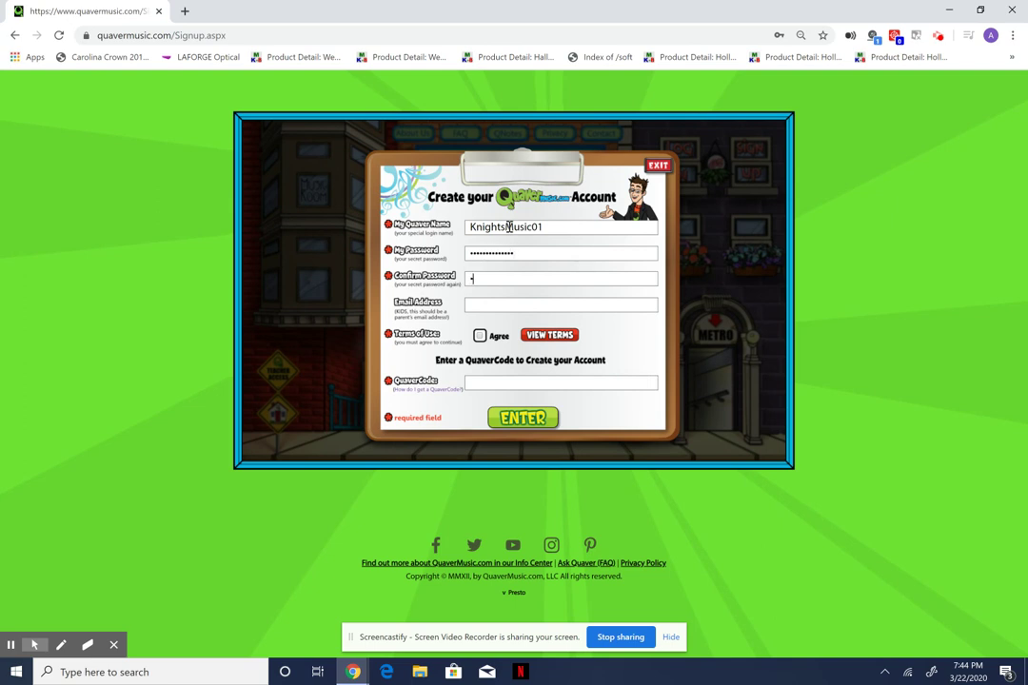
type("•••••••")
left_click_drag(477, 230, 574, 240)
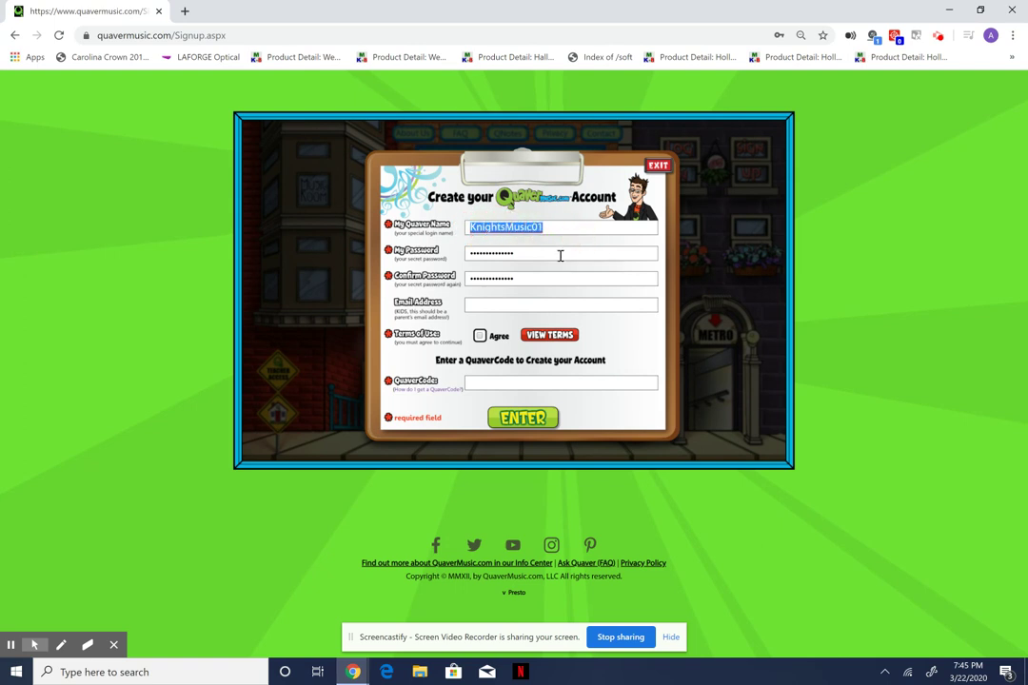
left_click(529, 250)
left_click(533, 278)
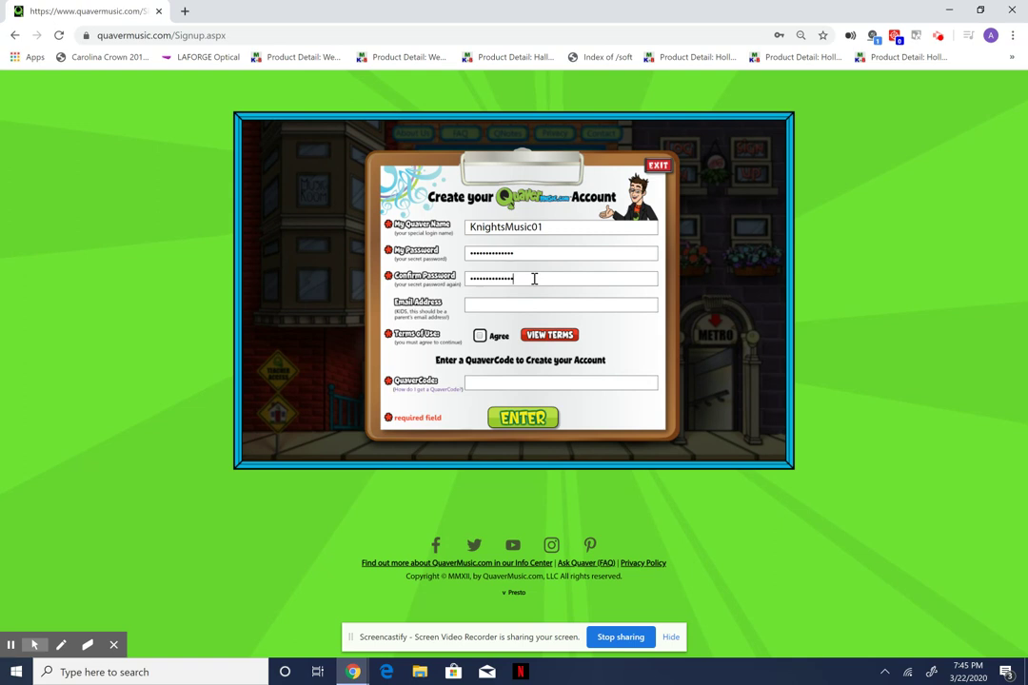
Agree to the terms, enter the QuaverCode, and exit the sign-up form to the homepage.
left_click(480, 336)
left_click(488, 382)
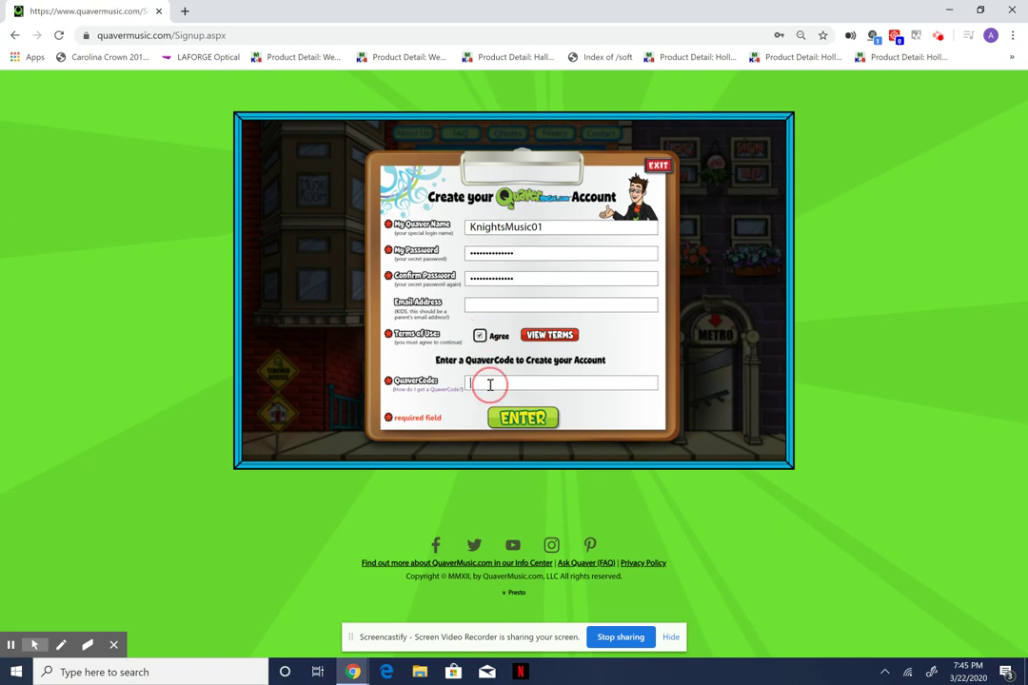
left_click(565, 382)
key("BackSpace")
key("BackSpace")
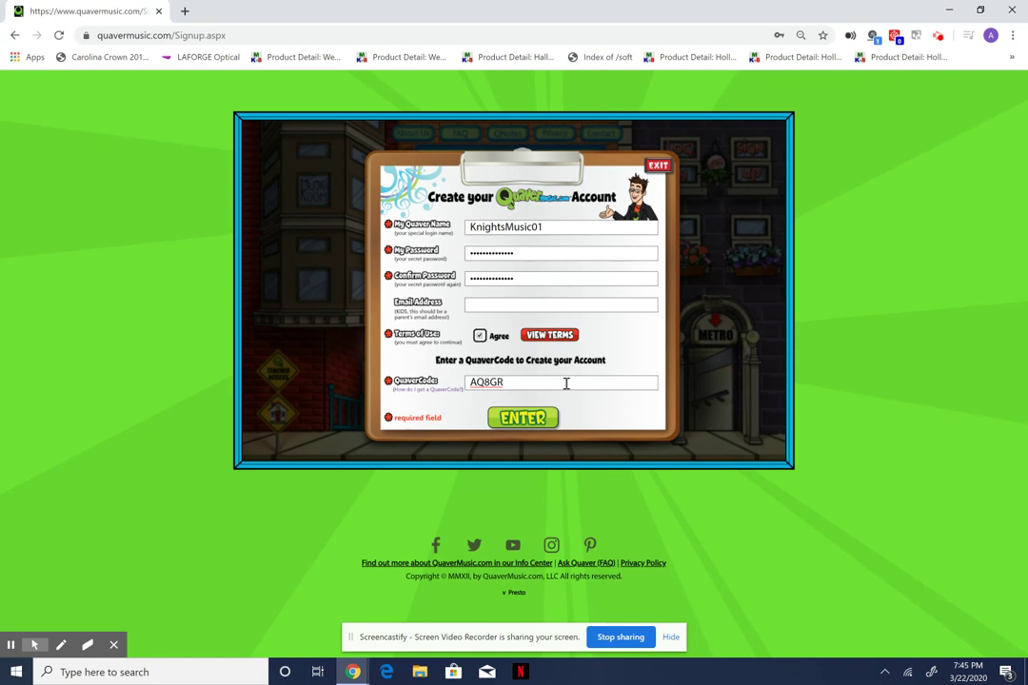
left_click(523, 420)
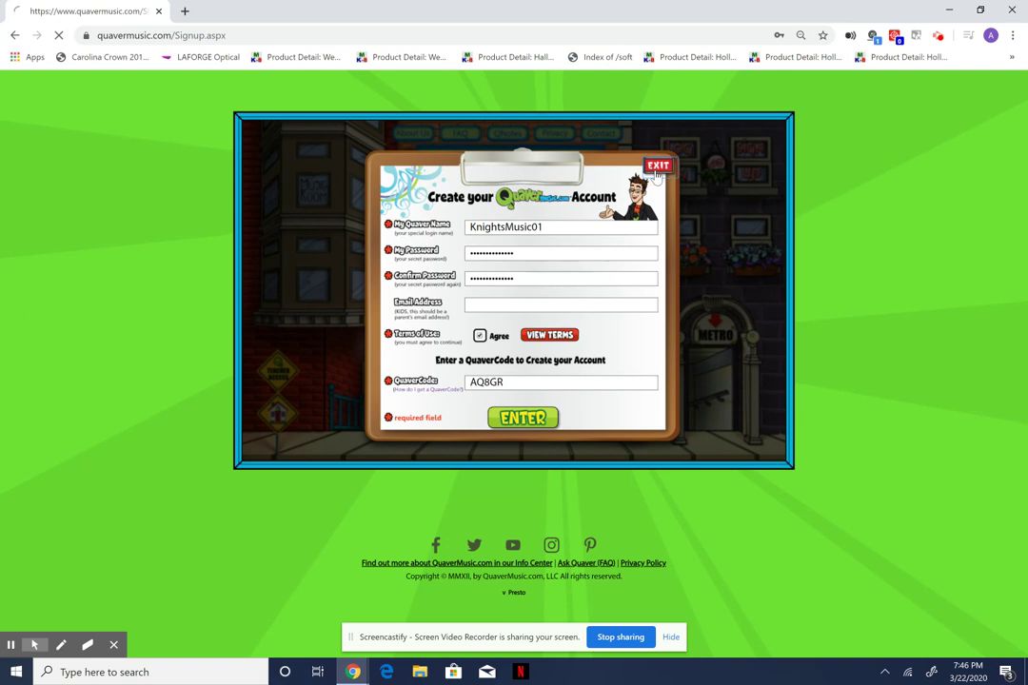
left_click(658, 170)
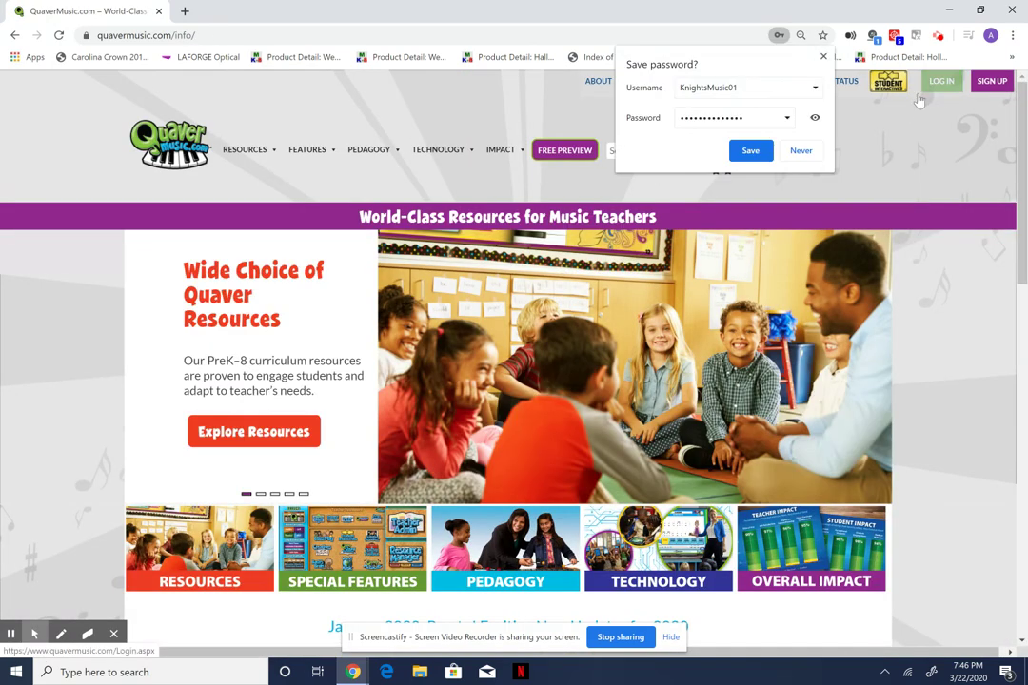
Decline Chrome's password saving, then log in with the new account's login name and password.
left_click(800, 155)
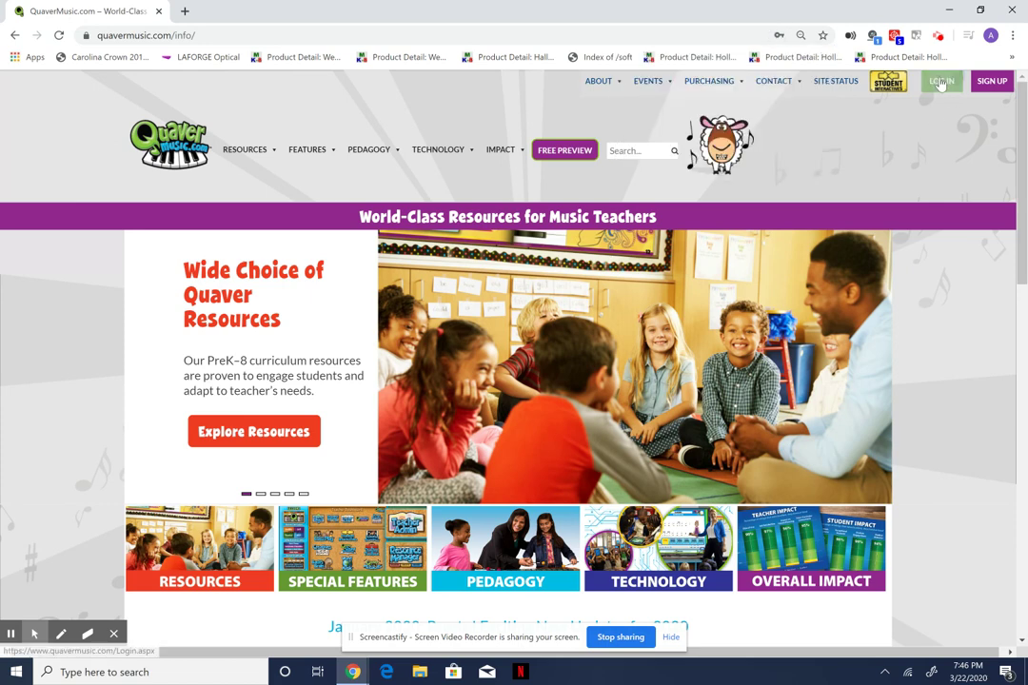
left_click(941, 82)
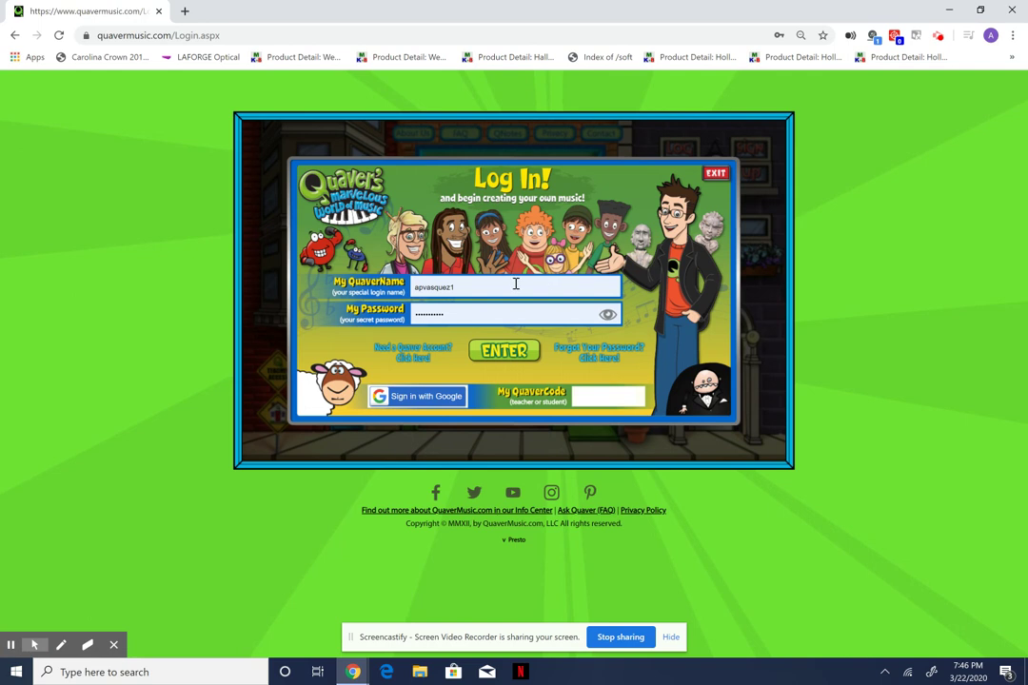
double_click(515, 284)
key("BackSpace")
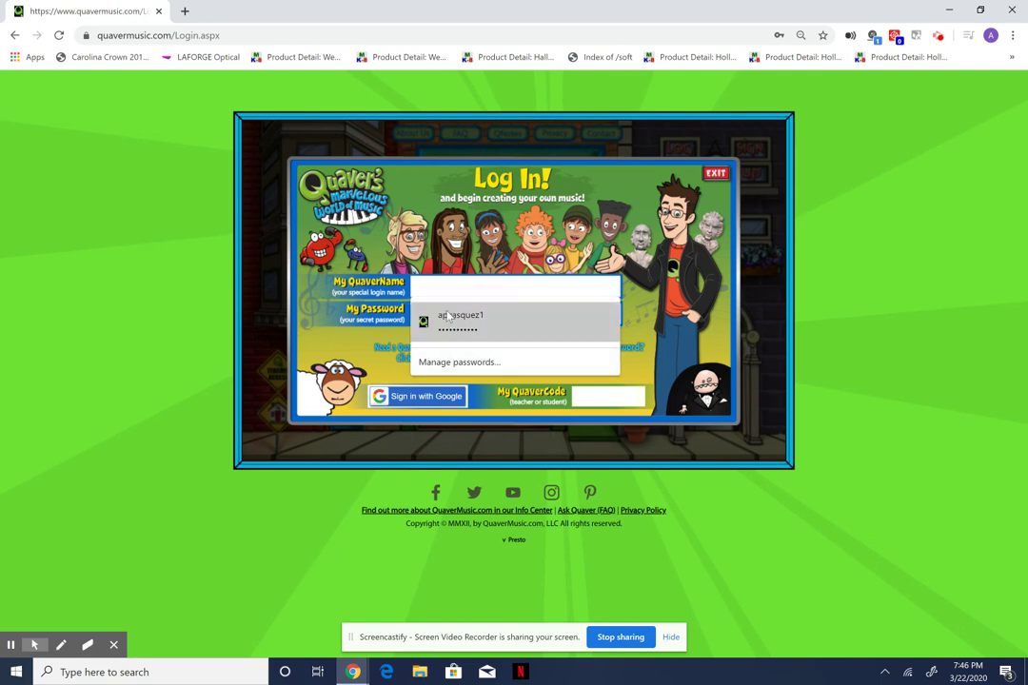
type("knightsmusic01")
double_click(524, 312)
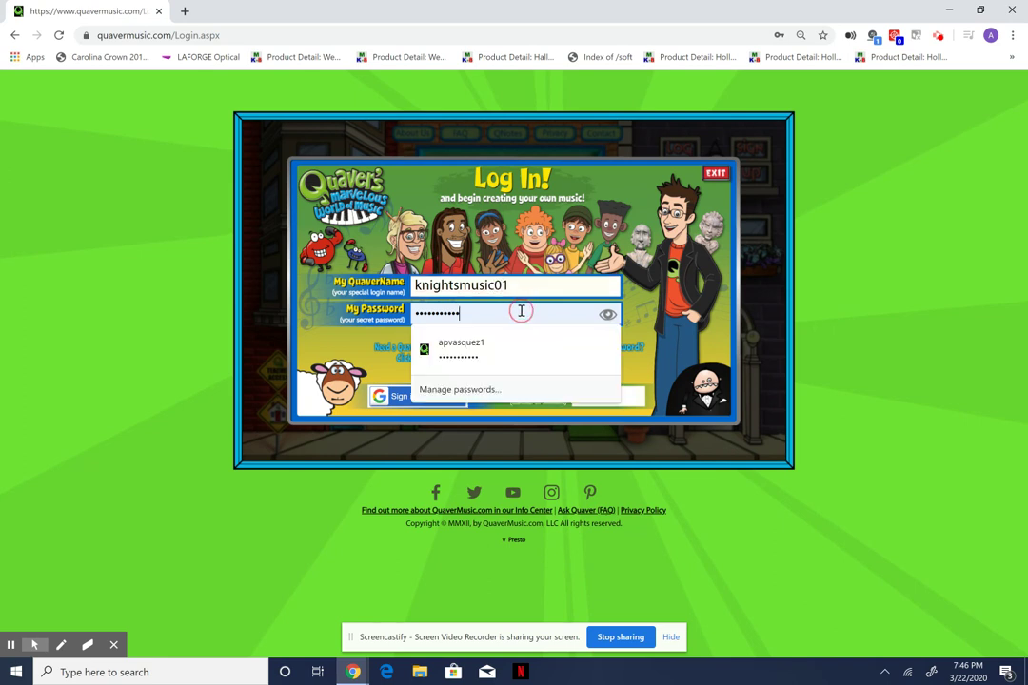
type("k")
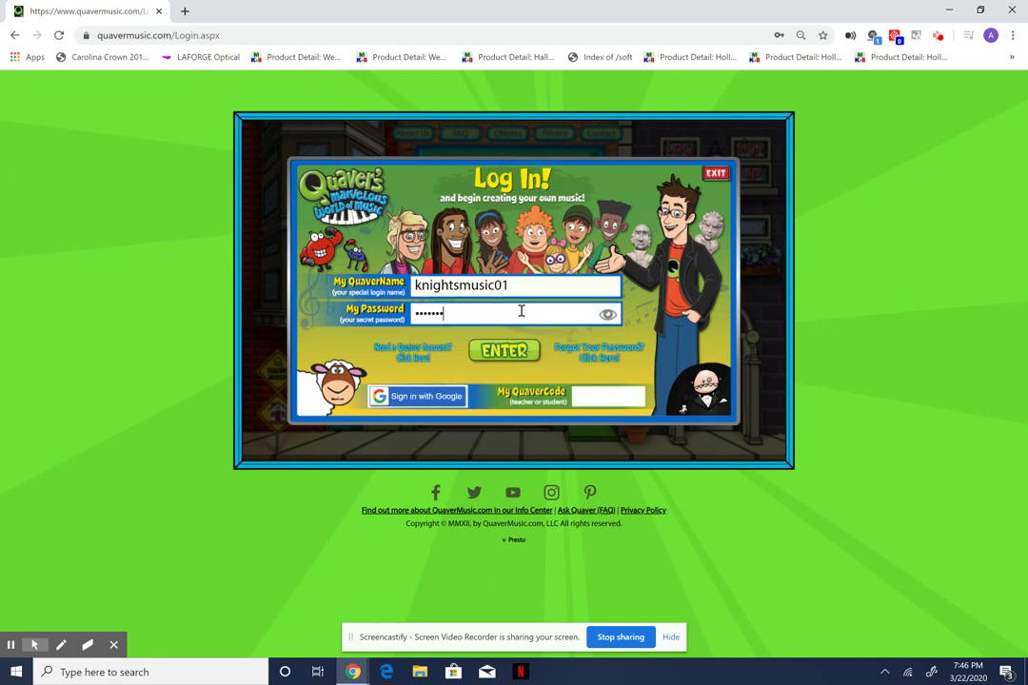
type("usic")
left_click(503, 351)
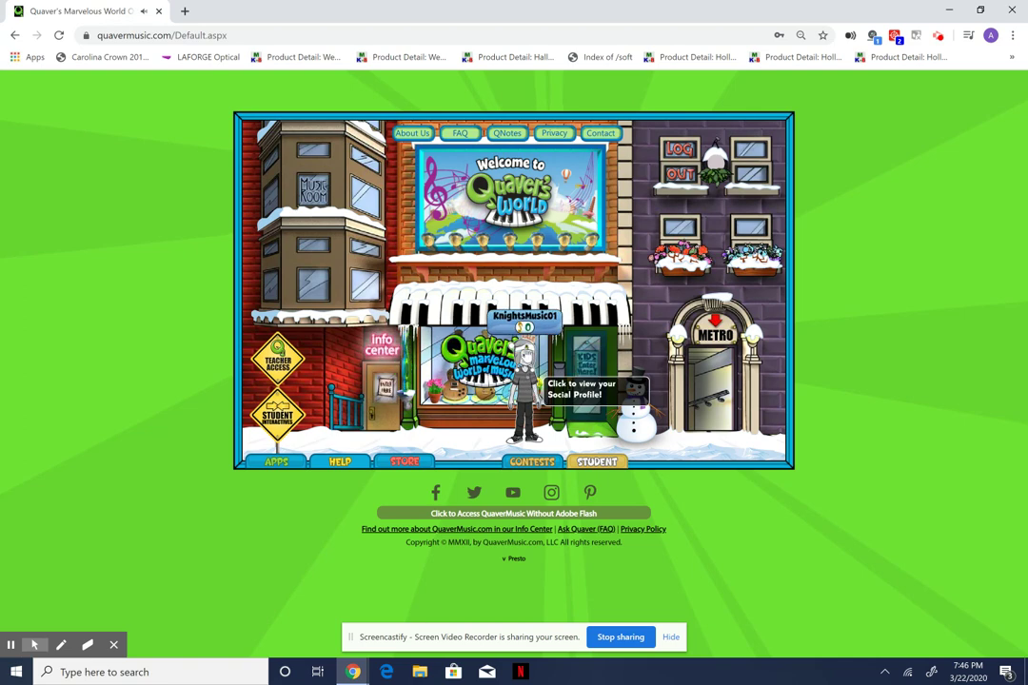
Open the avatar editor from the social profile, close it, then enter the music room.
left_click(524, 395)
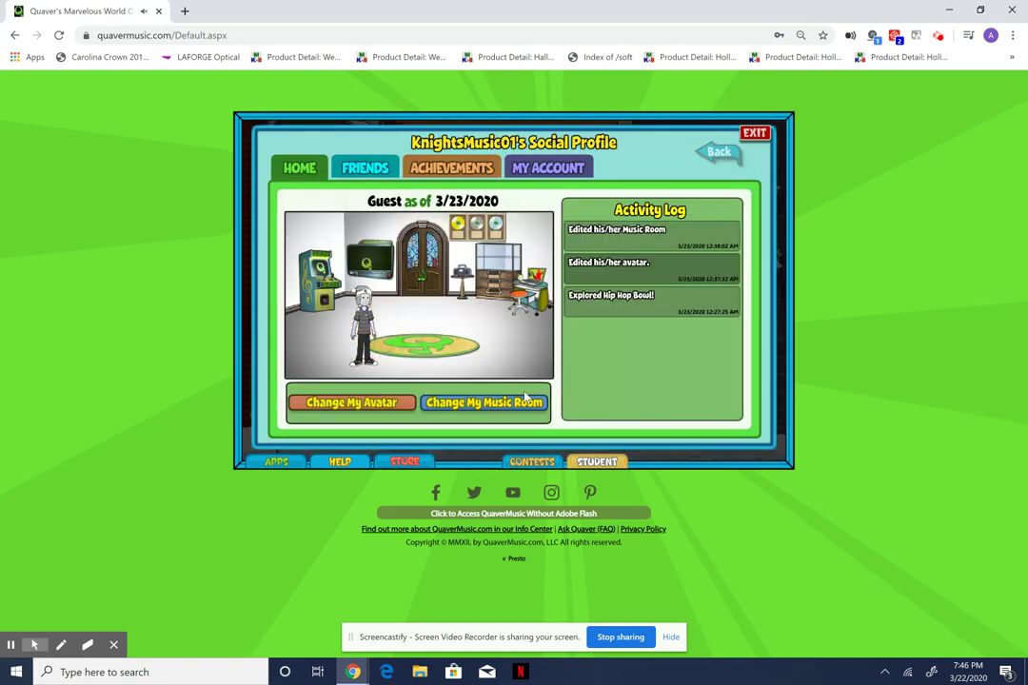
left_click(368, 408)
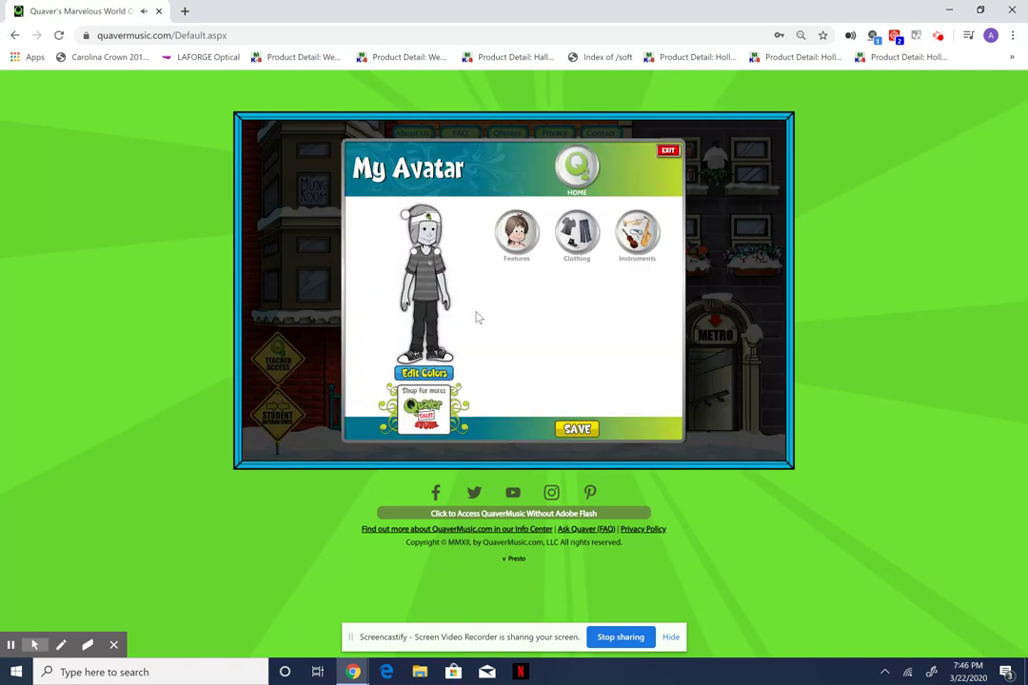
left_click(667, 156)
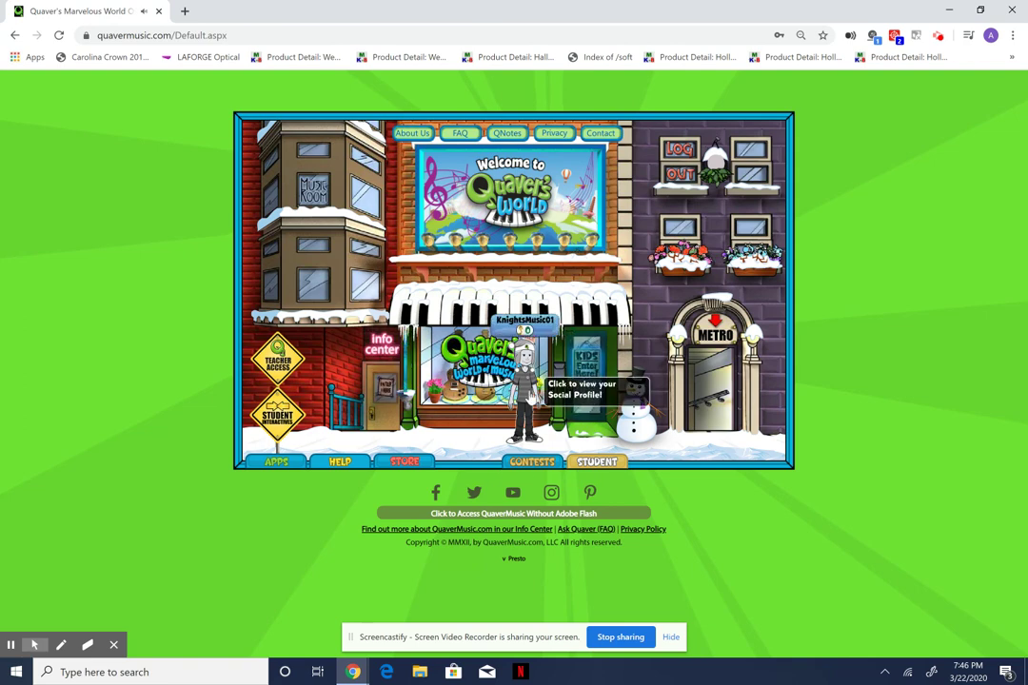
left_click(527, 400)
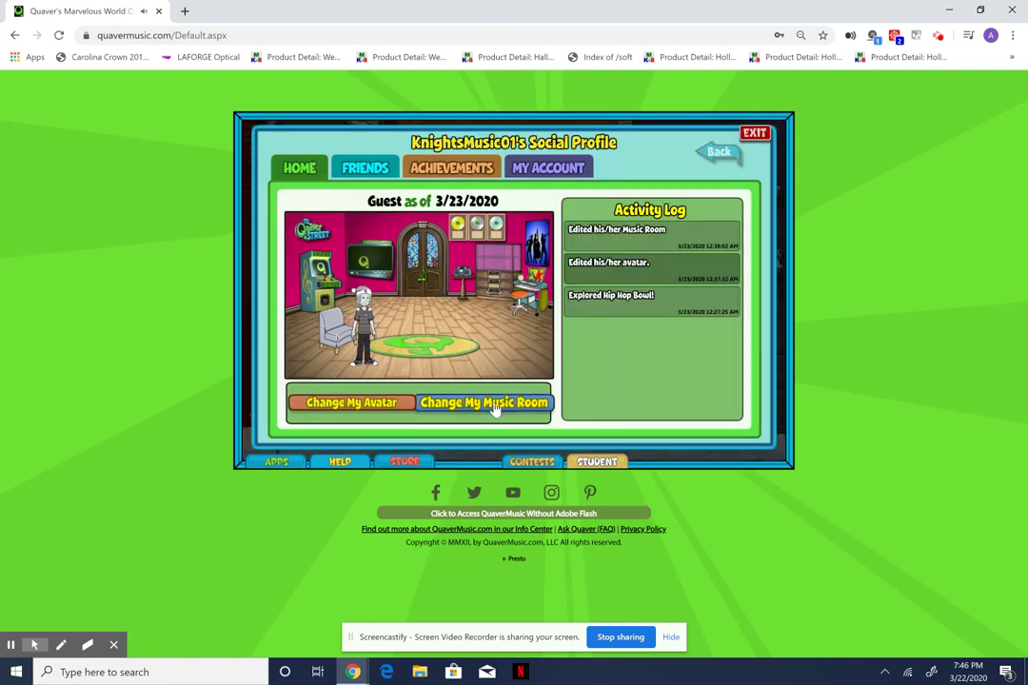
left_click(493, 406)
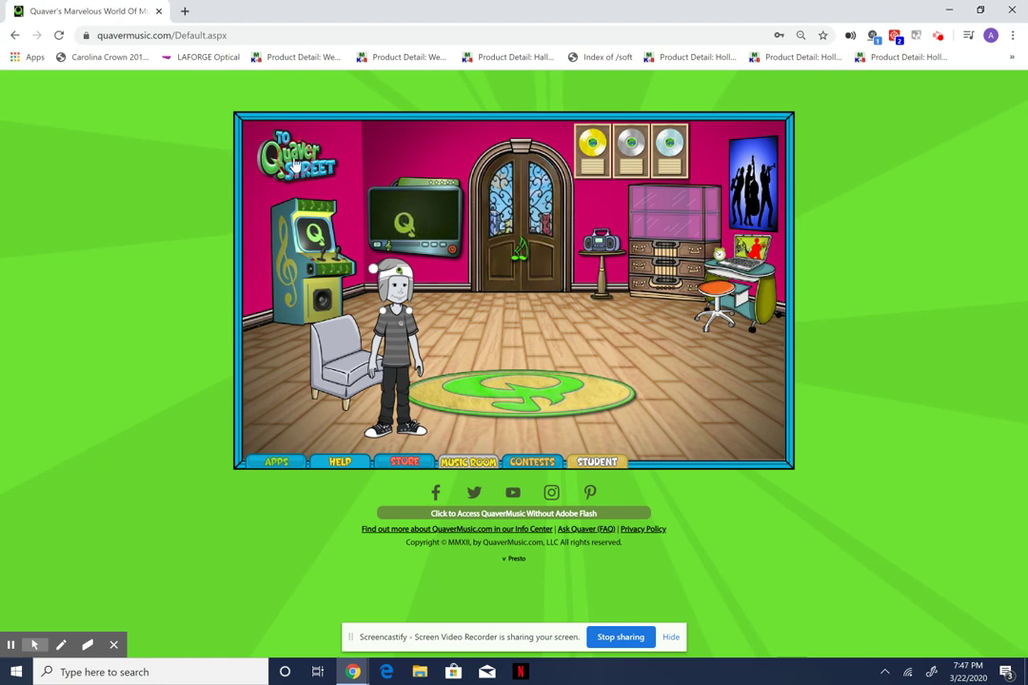
Leave the music room through the 'To Quaver Street' sign.
left_click(295, 165)
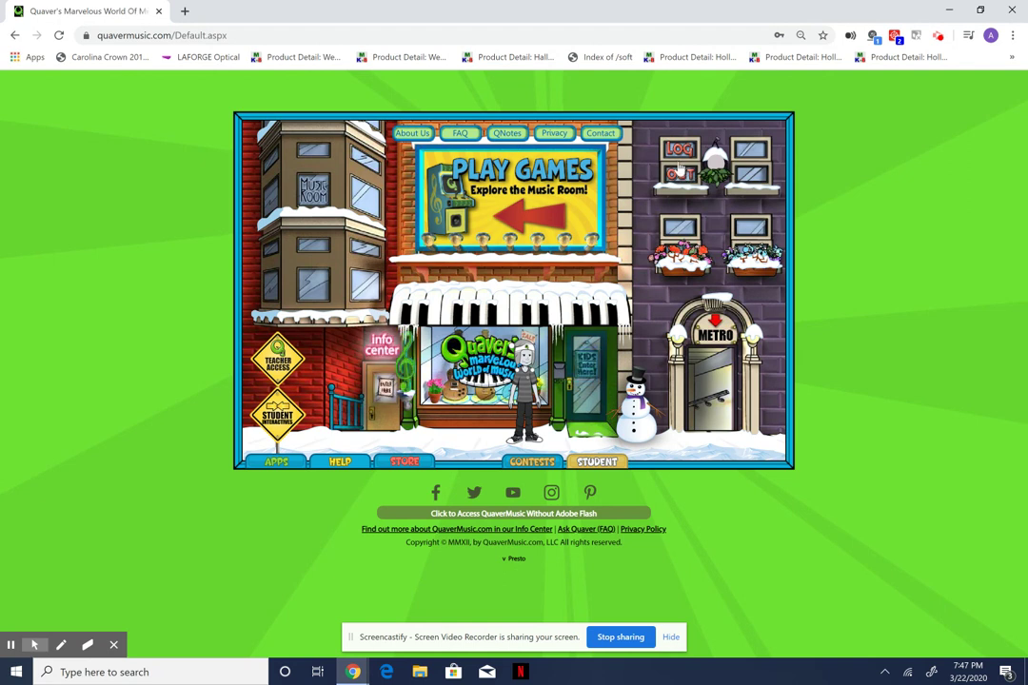
Log out, then open Student Interactives and unlock it with the class code.
left_click(680, 168)
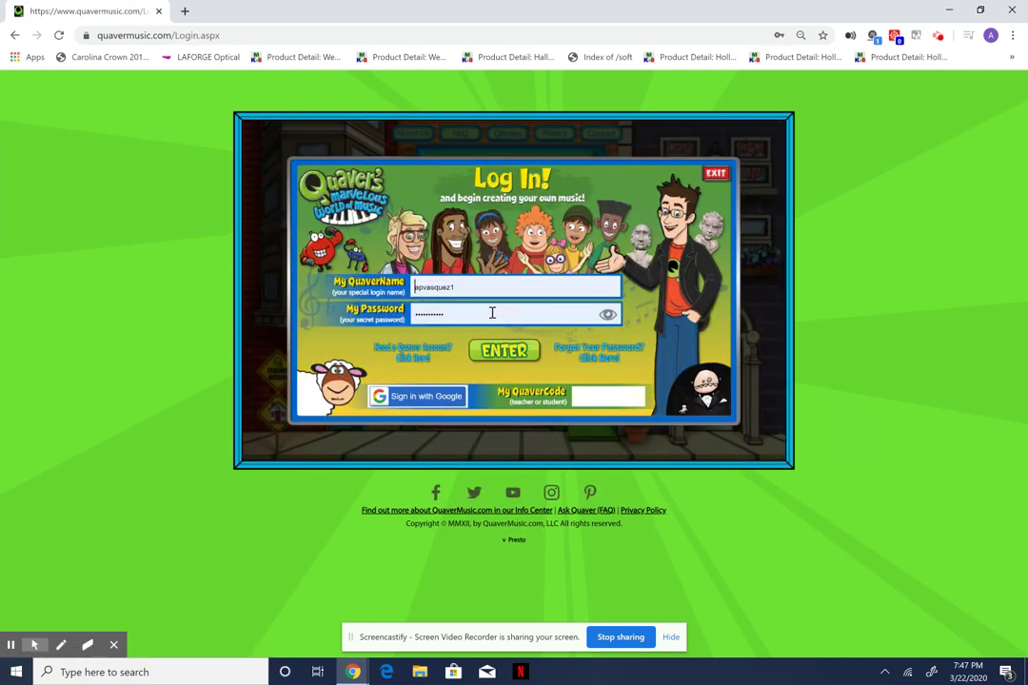
left_click(717, 175)
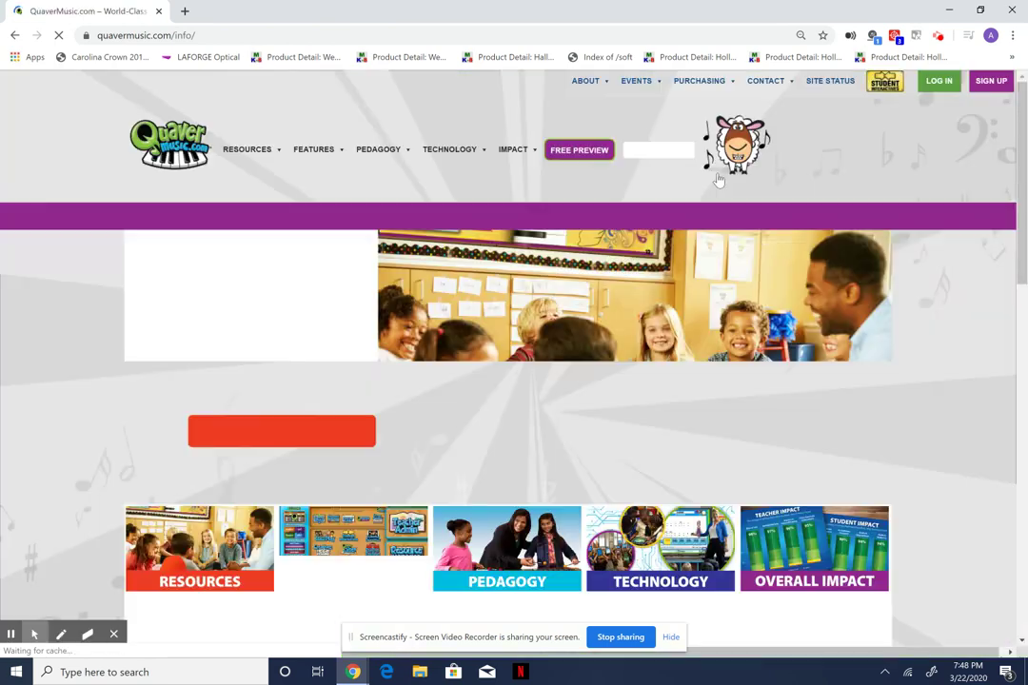
left_click(886, 85)
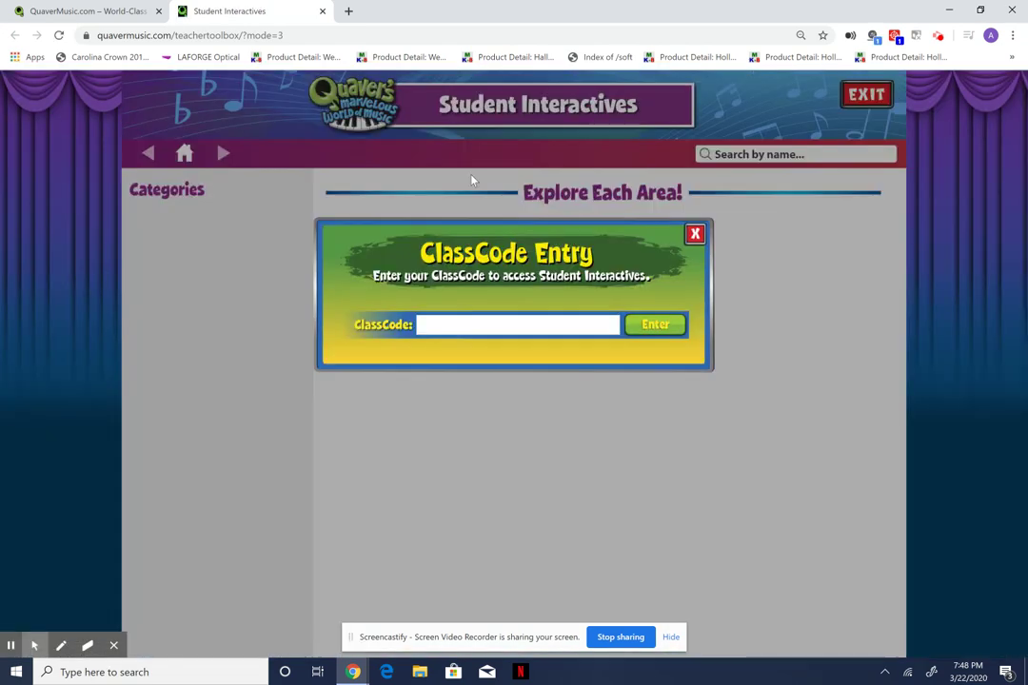
left_click(436, 327)
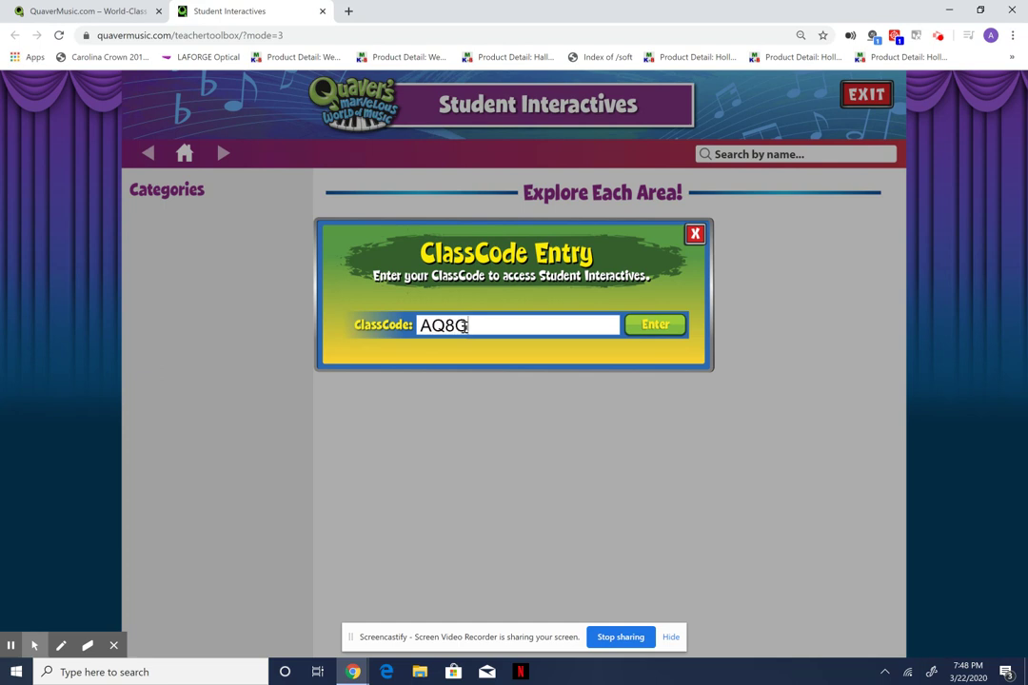
left_click(655, 326)
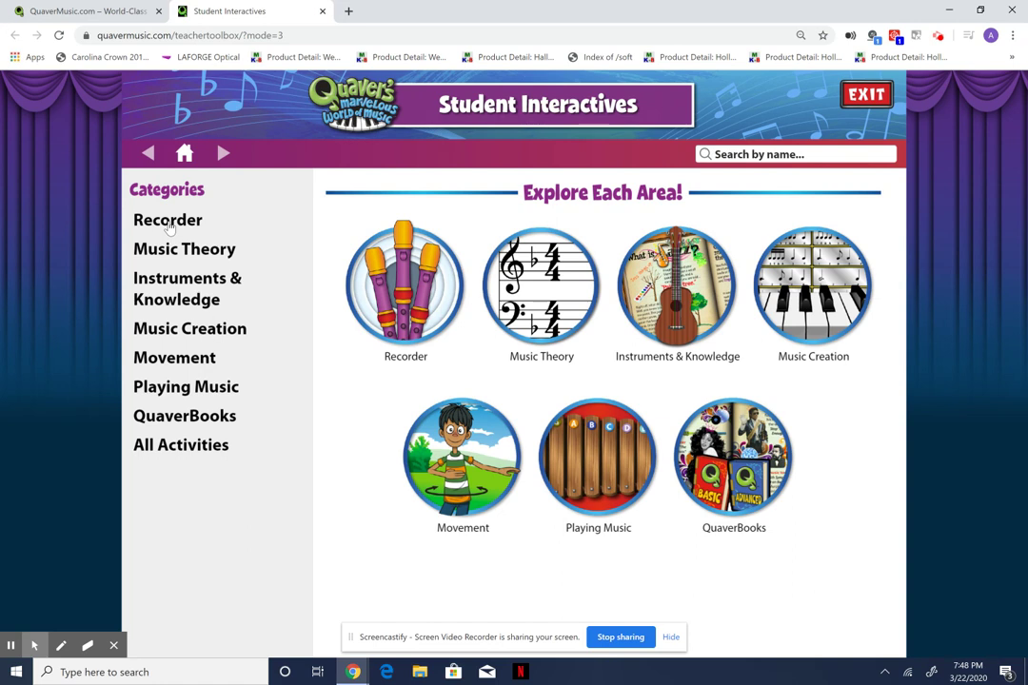
Browse the QuaverBooks, Movement, Music Creation and Recorder activity categories.
left_click(175, 419)
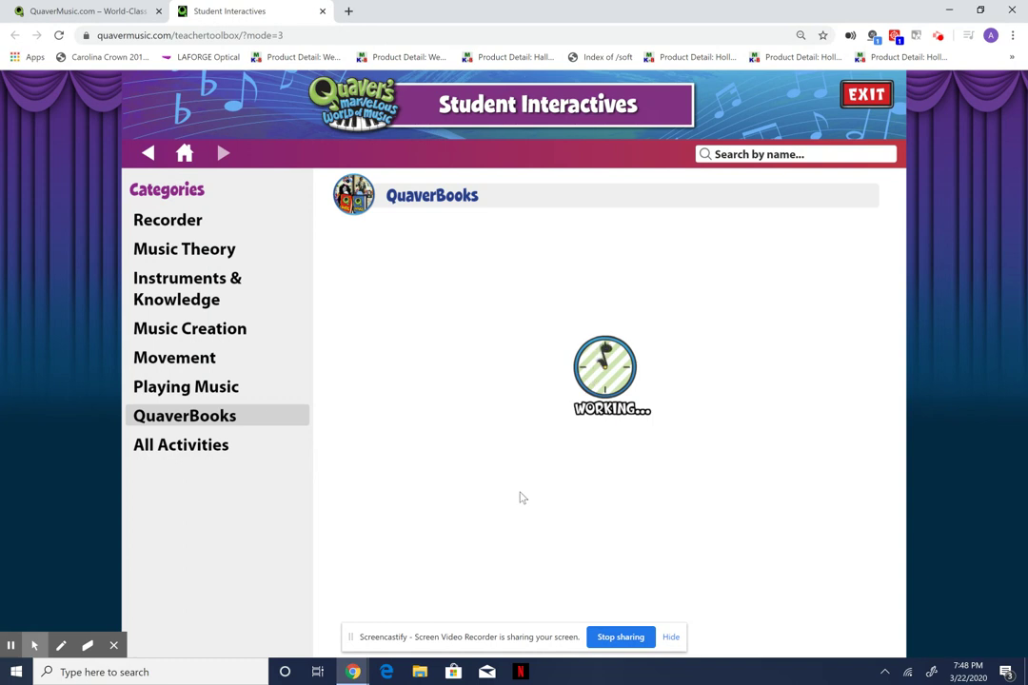
left_click(167, 358)
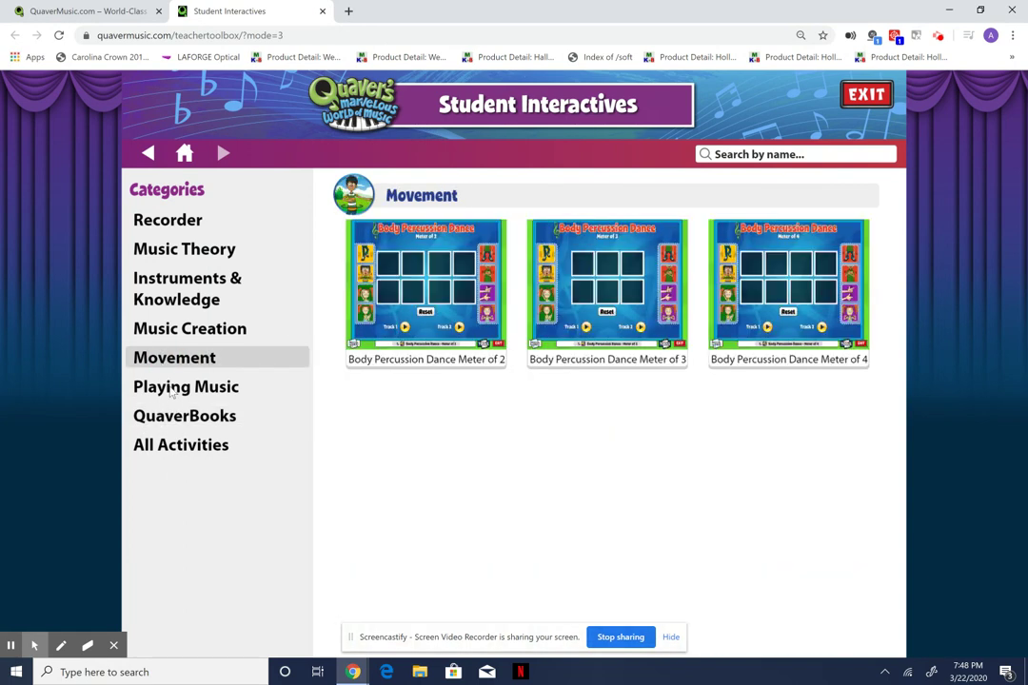
left_click(186, 338)
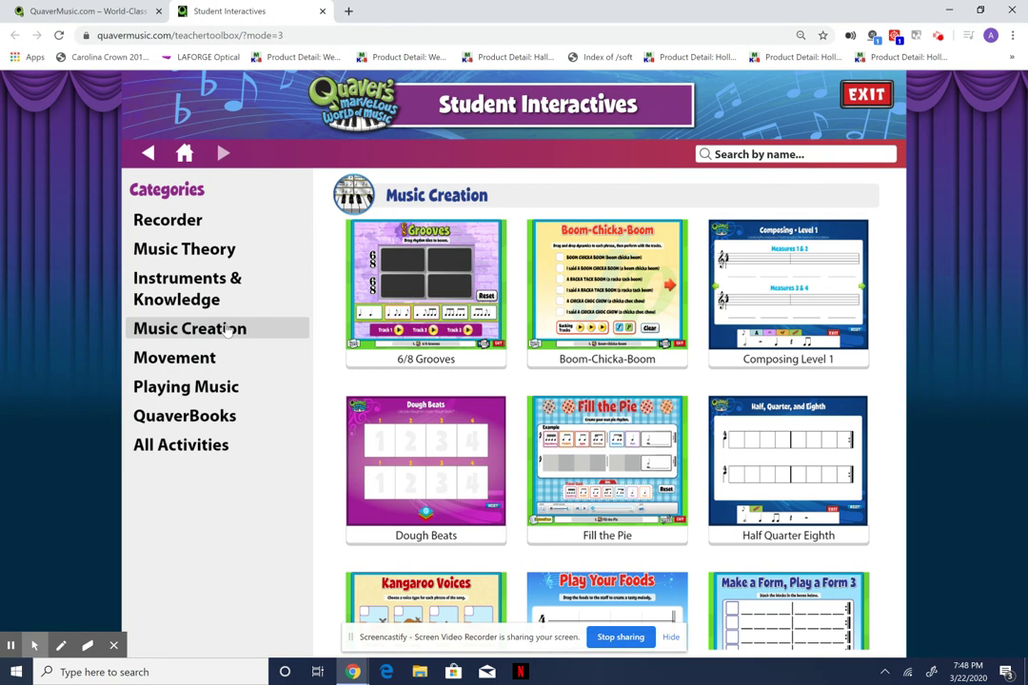
left_click(168, 226)
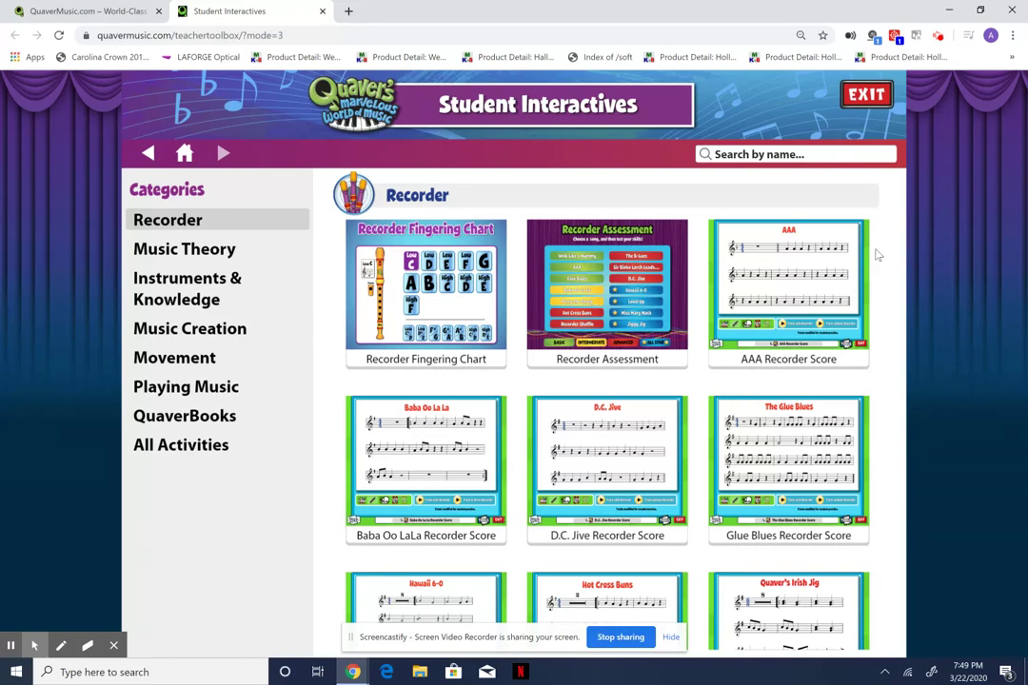
Scroll through the Recorder activities, then exit to the main QuaverMusic site.
left_click(599, 561)
left_click_drag(596, 556, 615, 268)
scroll(576, 464, "down", 2)
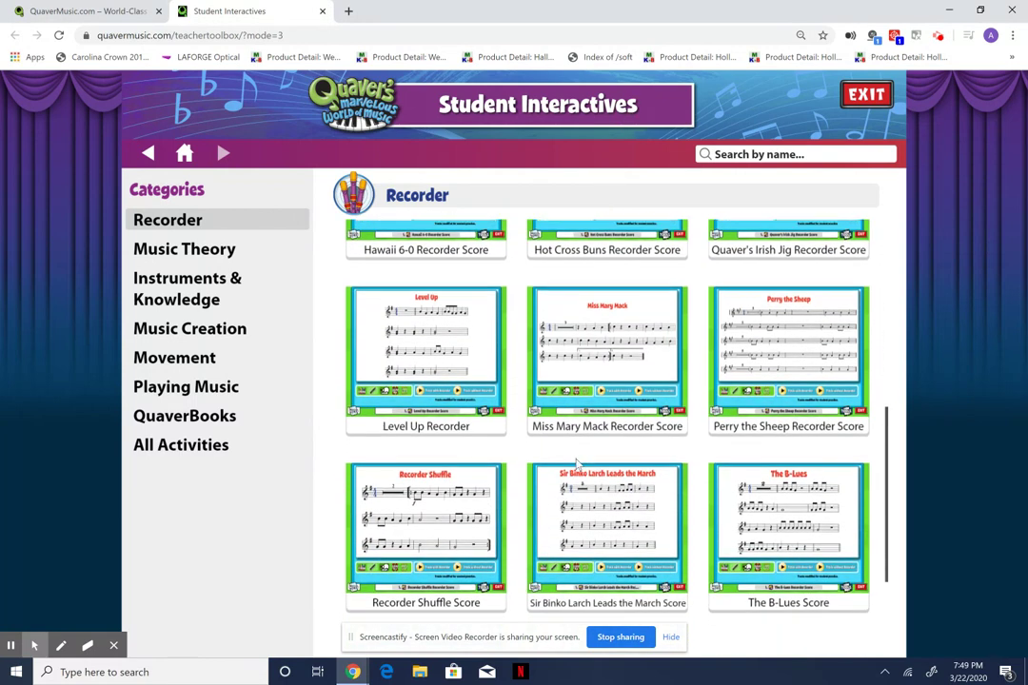
left_click_drag(575, 463, 624, 202)
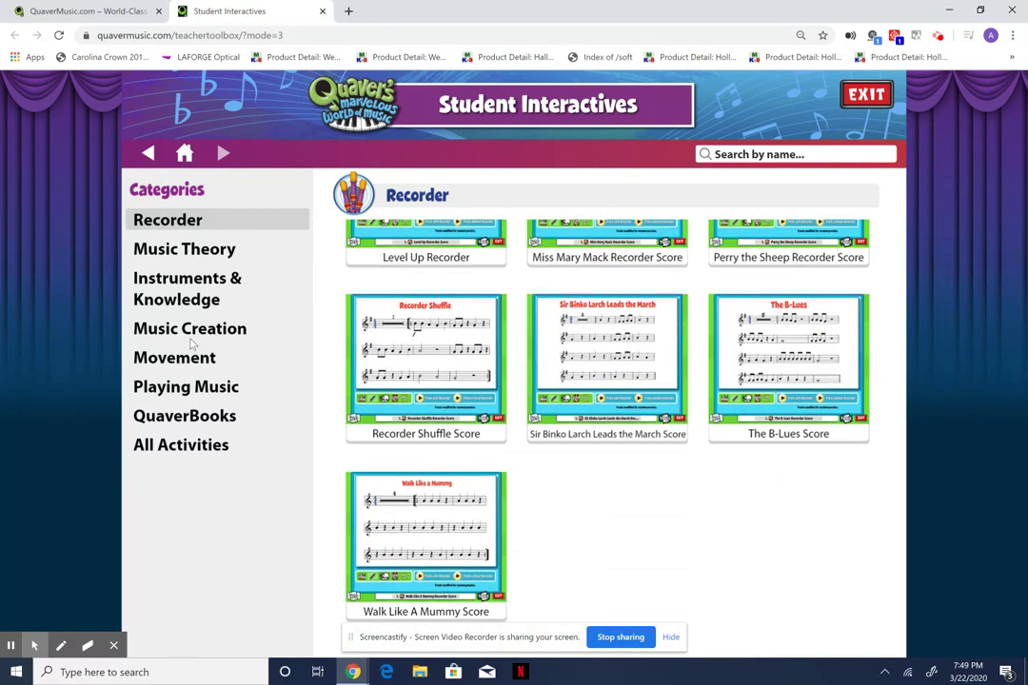
scroll(609, 514, "up", 5)
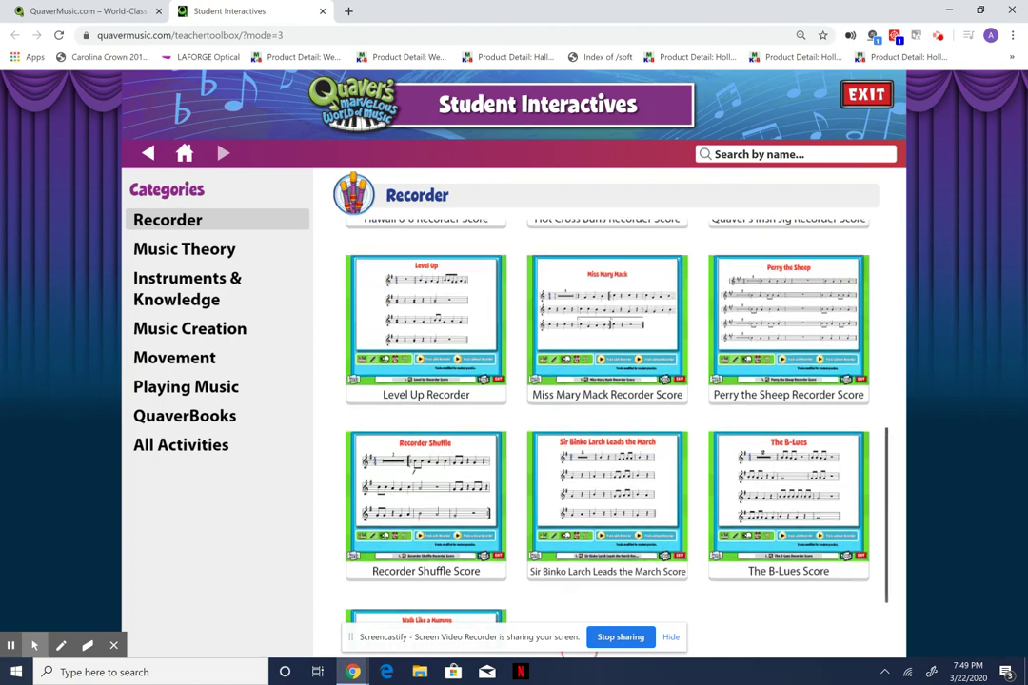
scroll(609, 428, "up", 1)
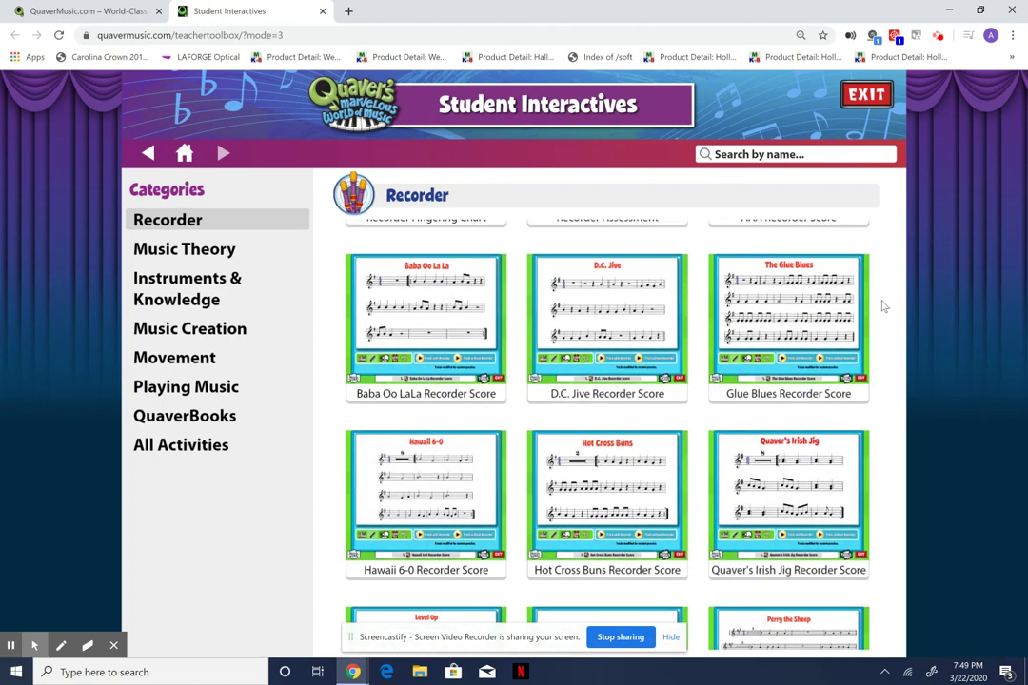
scroll(876, 324, "up", 2)
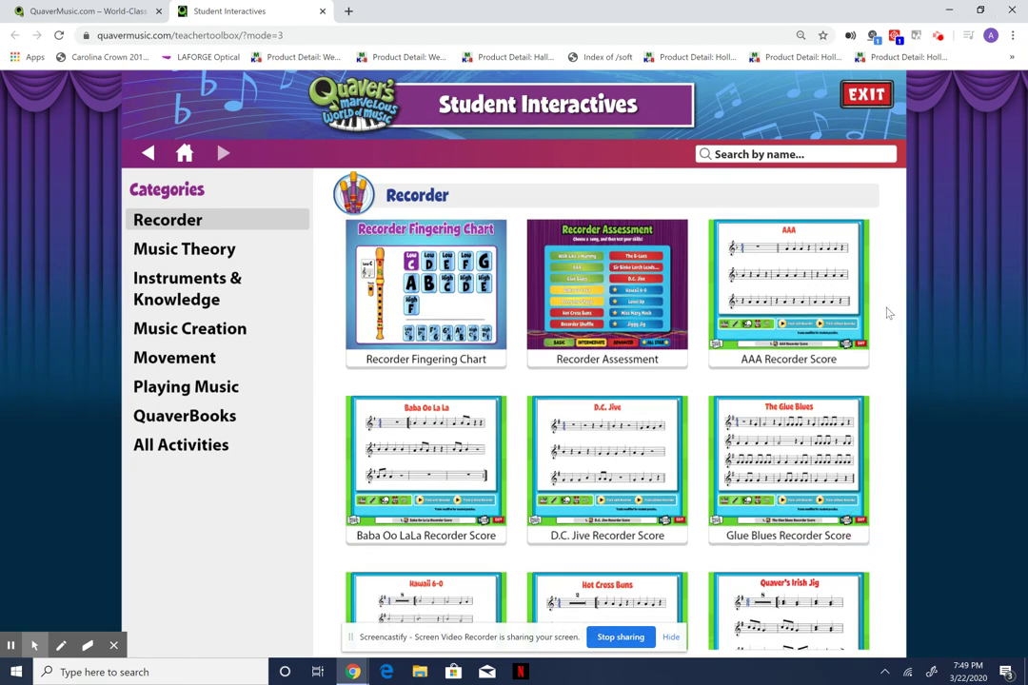
left_click(866, 97)
Log in with a different account's QuaverName and password.
left_click(942, 82)
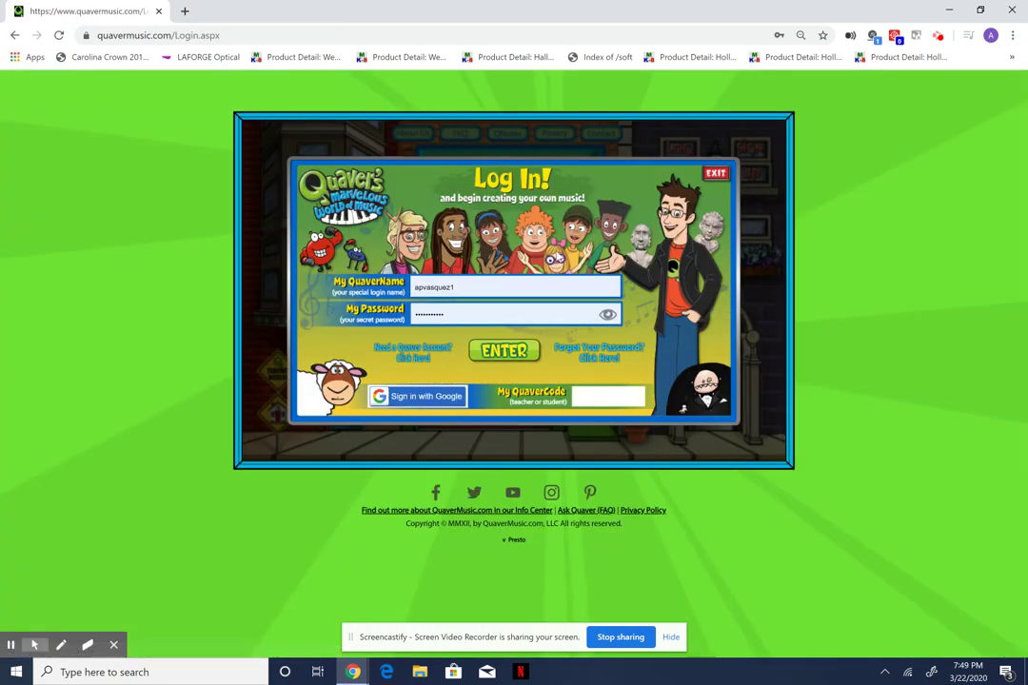
double_click(499, 286)
key("BackSpace")
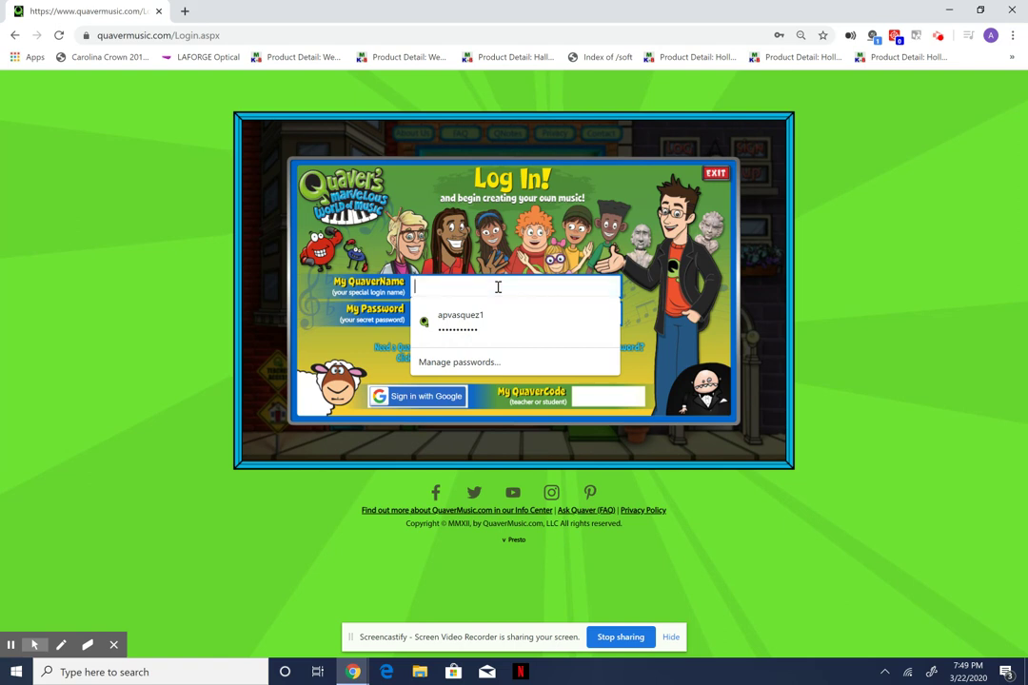
type("k")
type("nightmusic01")
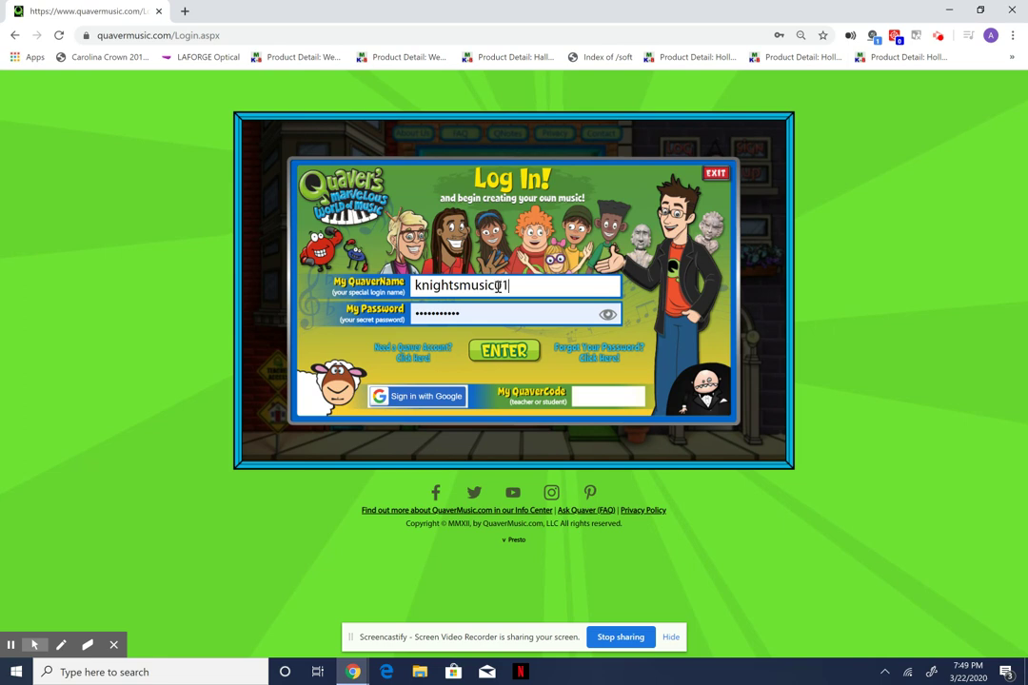
key("Tab")
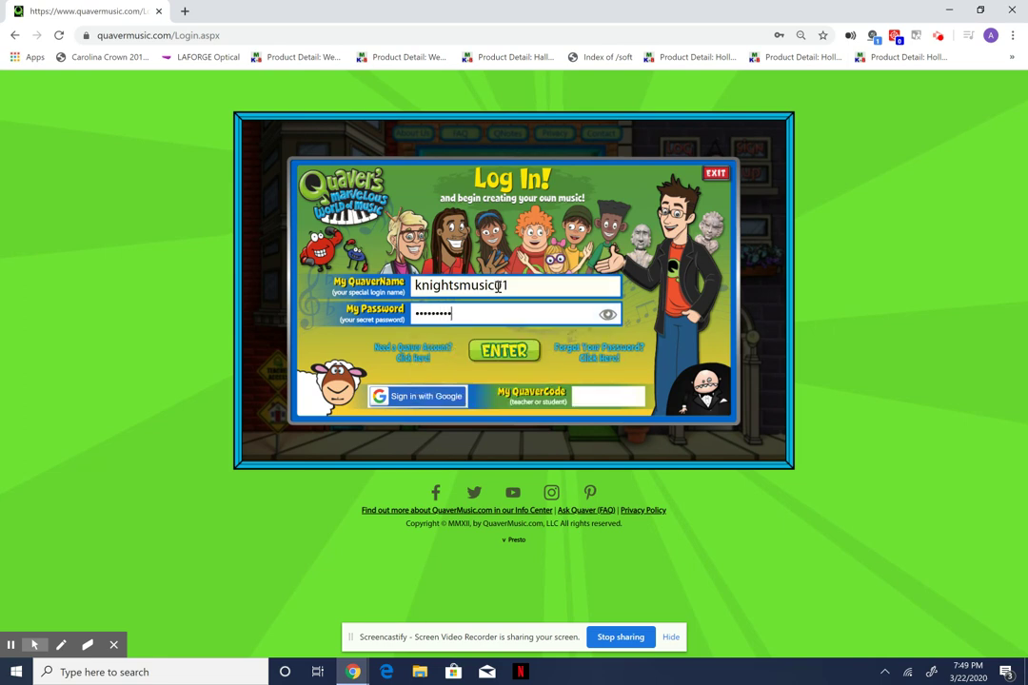
key("Return")
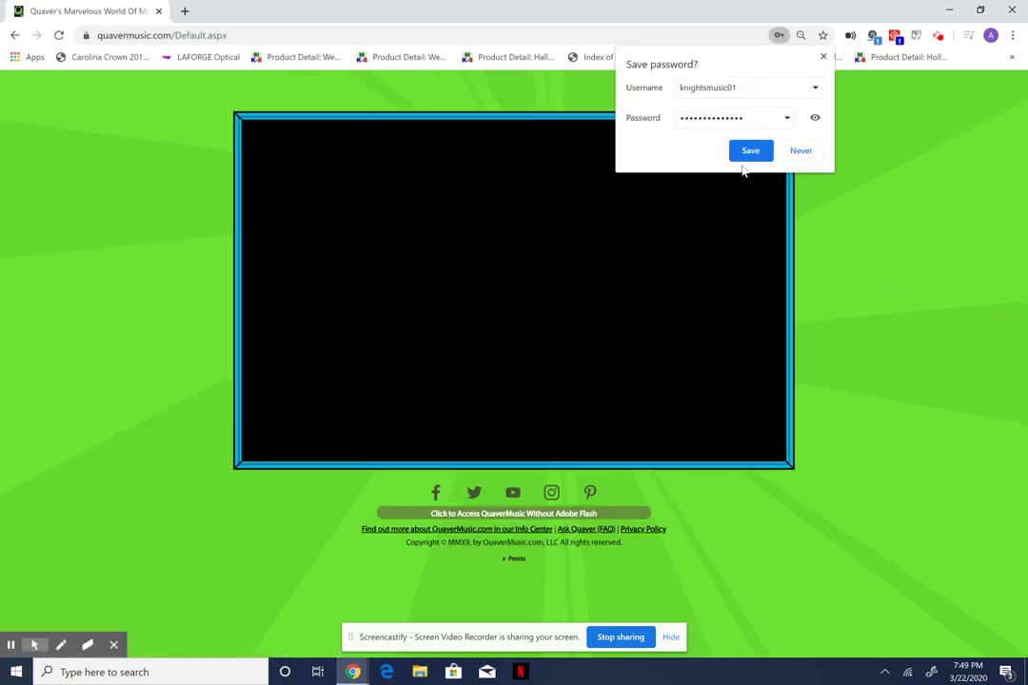
Decline saving the password, then go through the music store's back room to QGrooves.
left_click(802, 153)
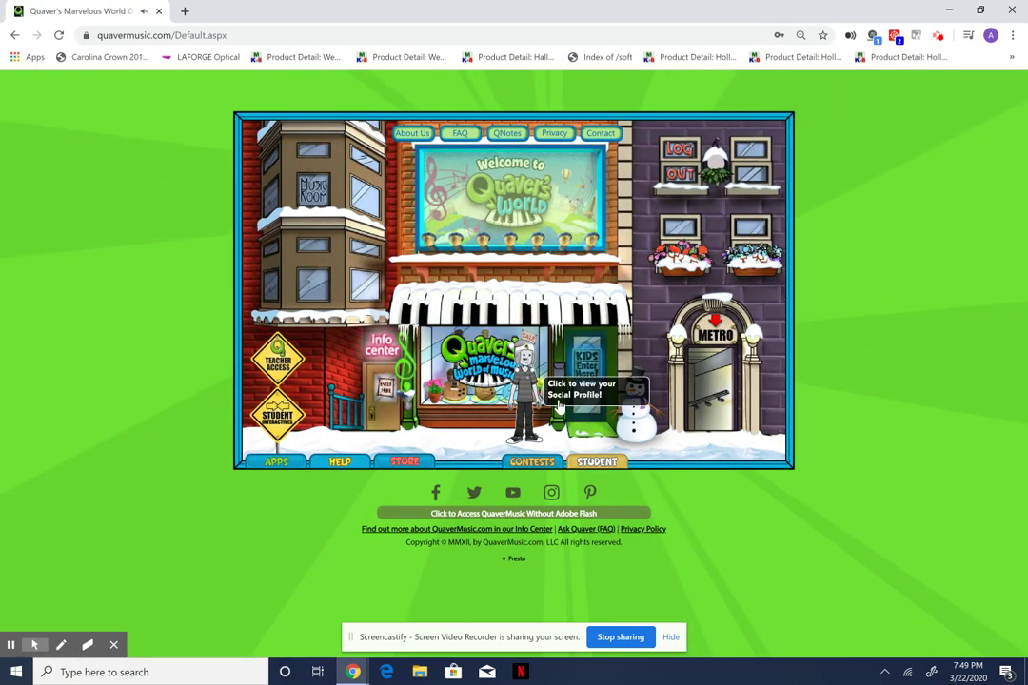
left_click(580, 382)
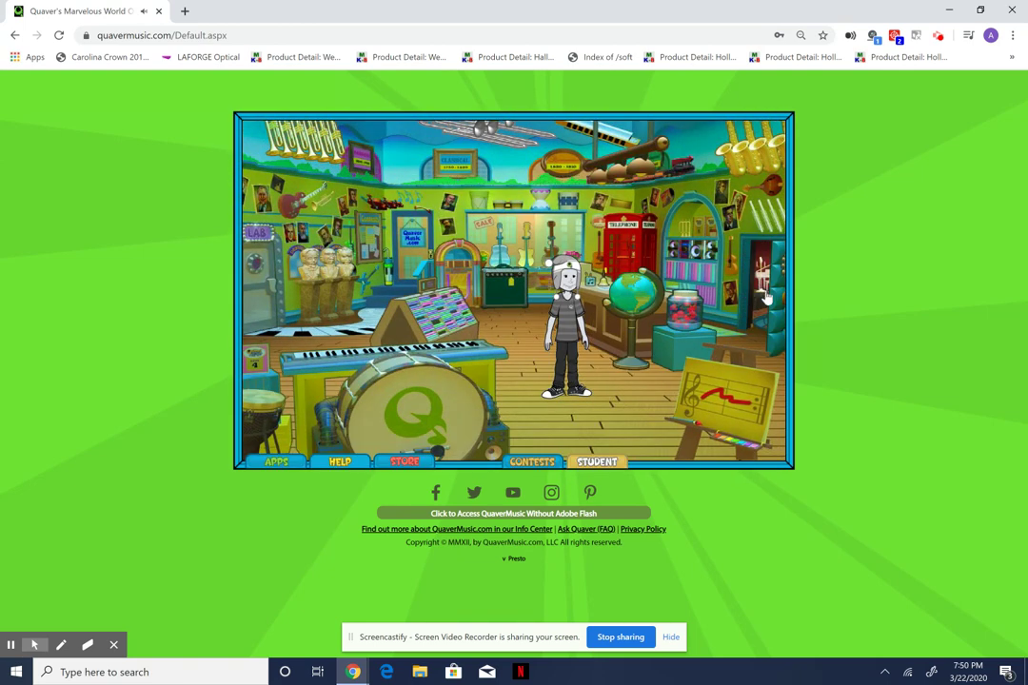
left_click(763, 293)
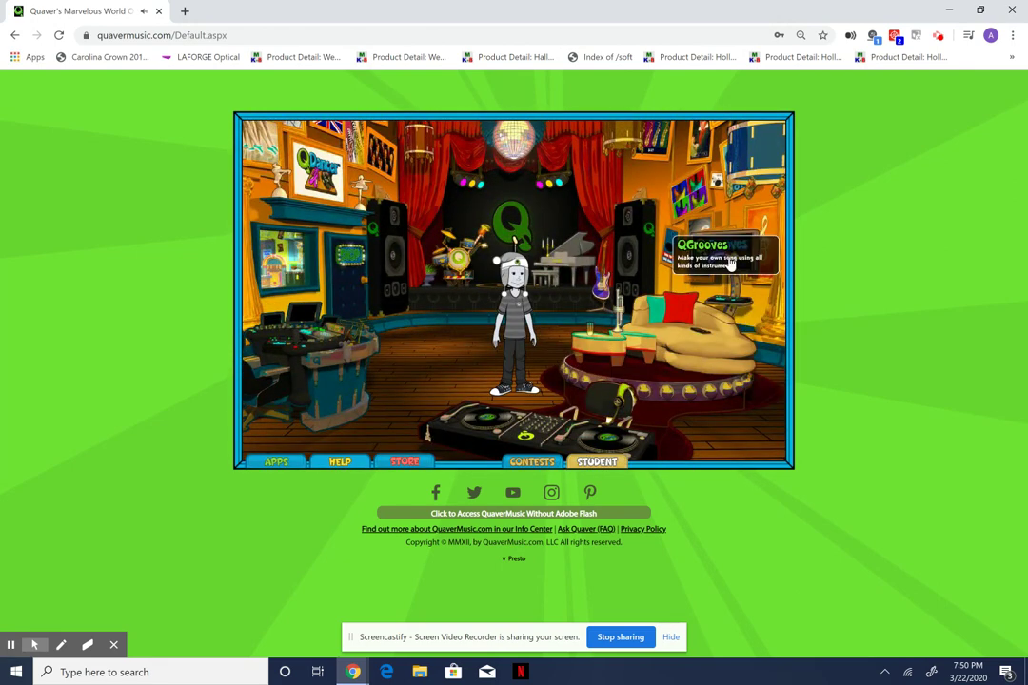
left_click(727, 255)
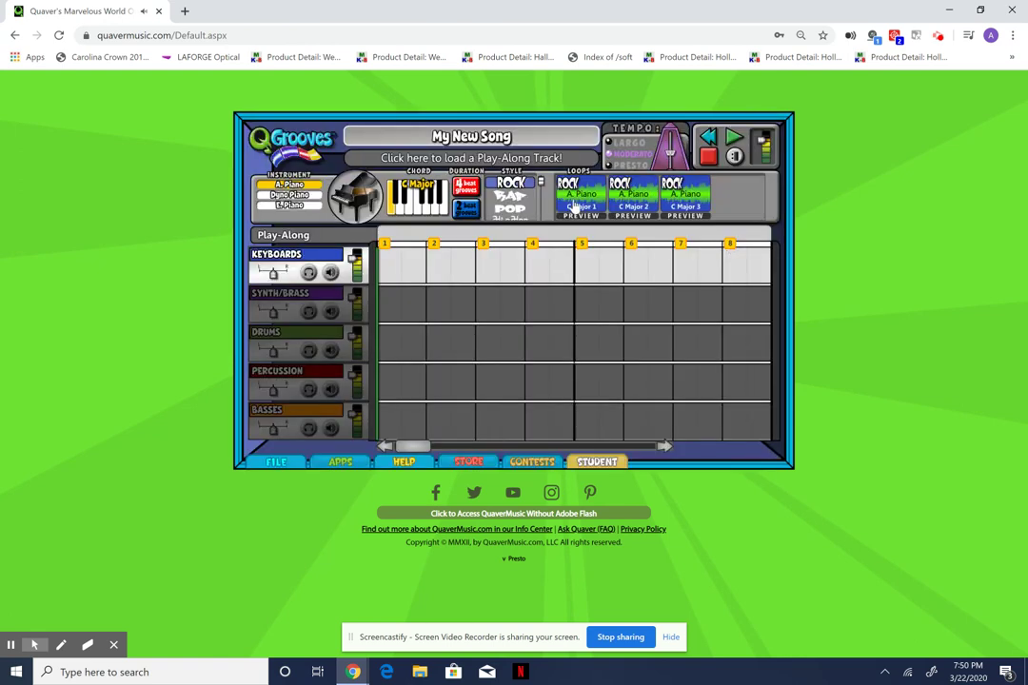
left_click(542, 215)
left_click_drag(541, 217, 535, 235)
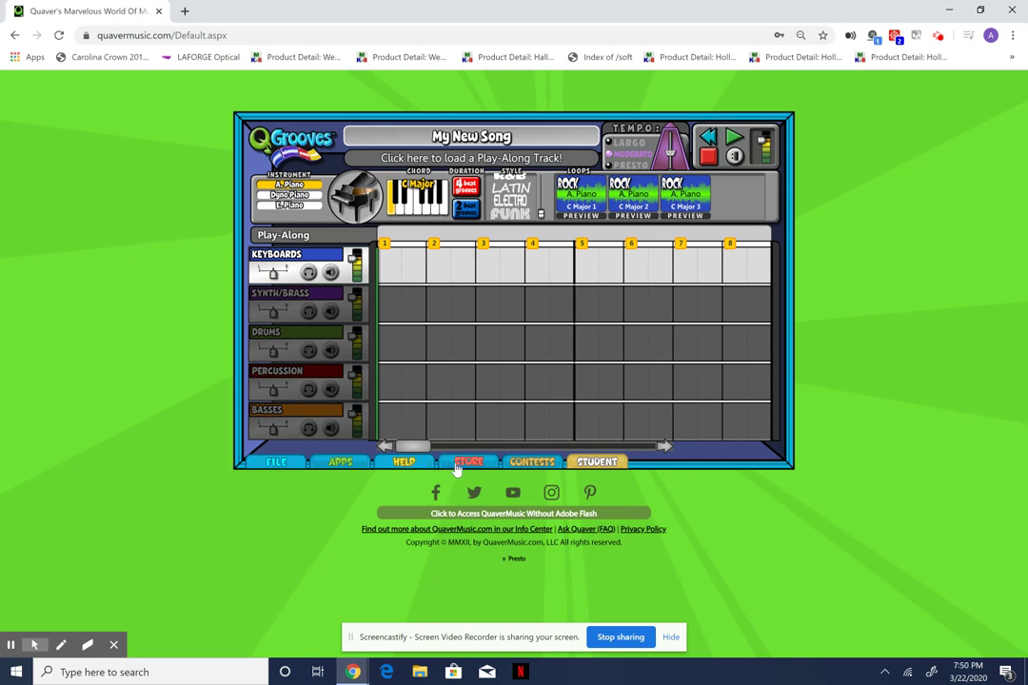
left_click(278, 464)
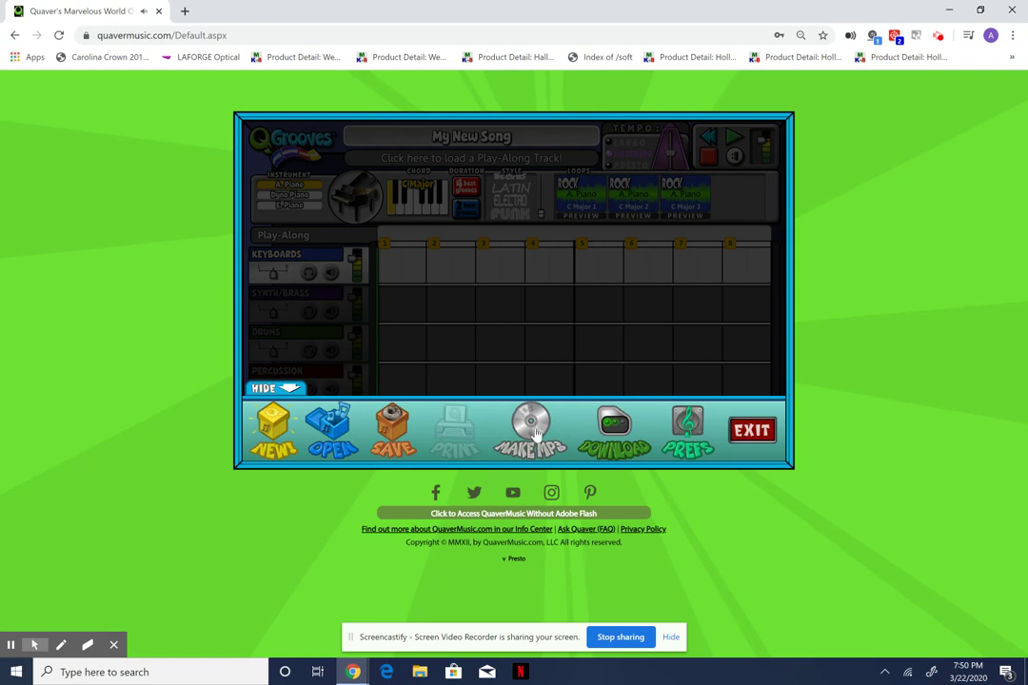
left_click(753, 432)
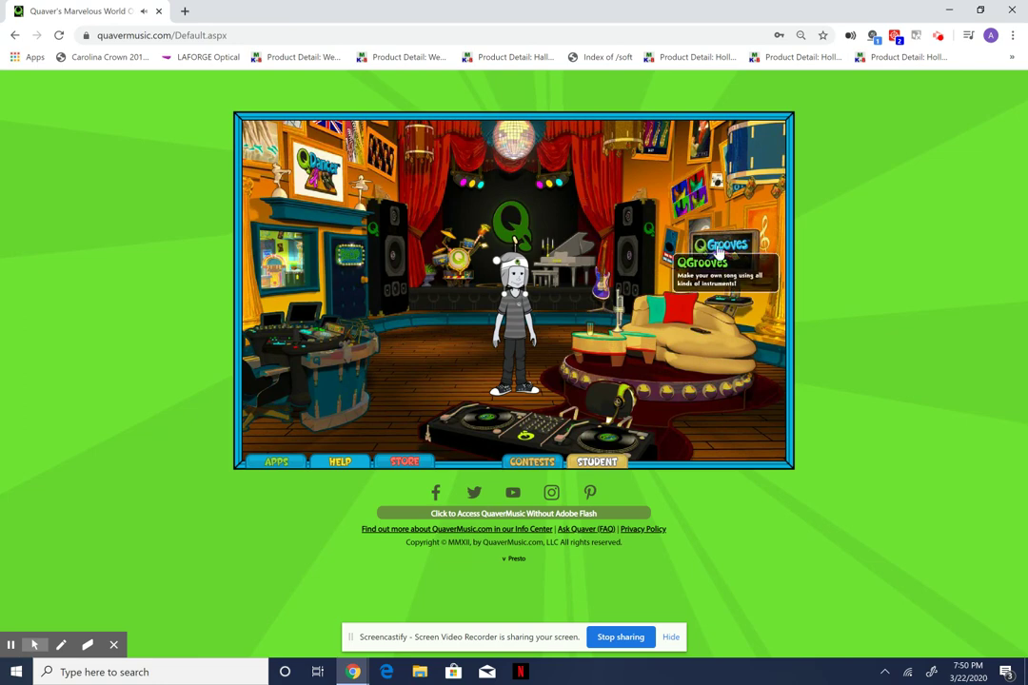
left_click(719, 251)
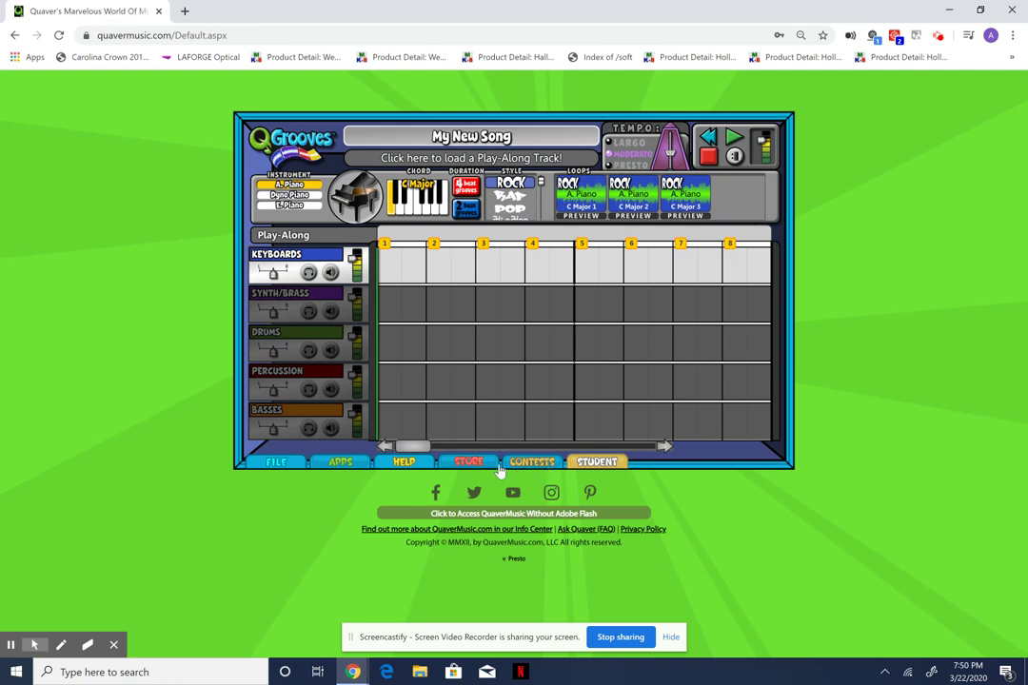
Retitle the song from 'My New Song' to 'Cool Song 1' and apply it with UPDATE.
left_click(517, 136)
key("ctrl+a")
type("Cool")
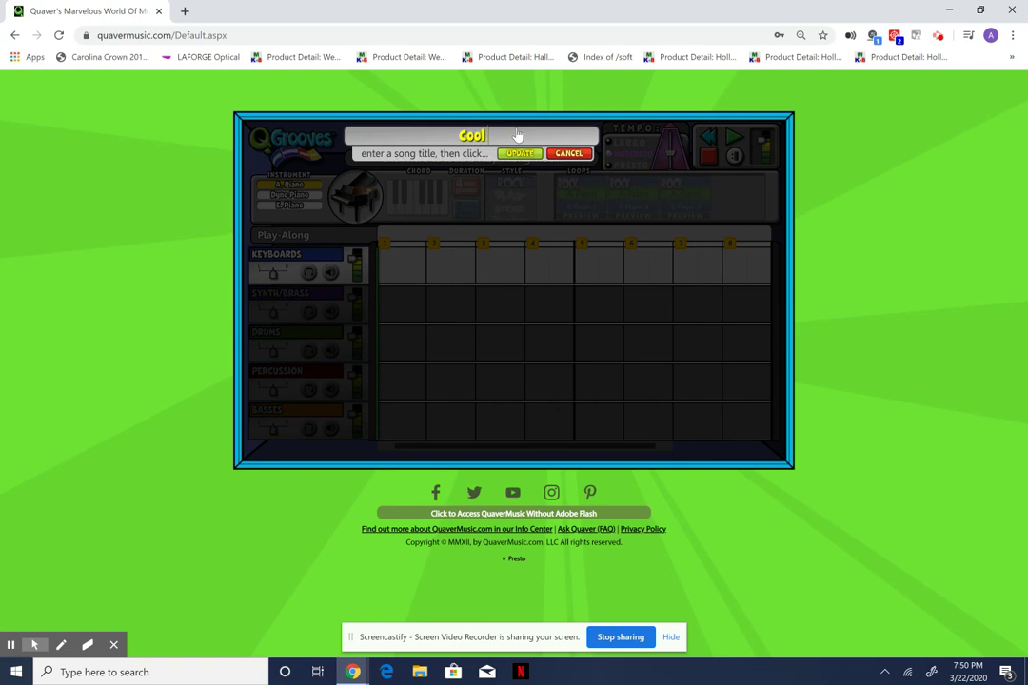
type(" Song")
left_click(518, 155)
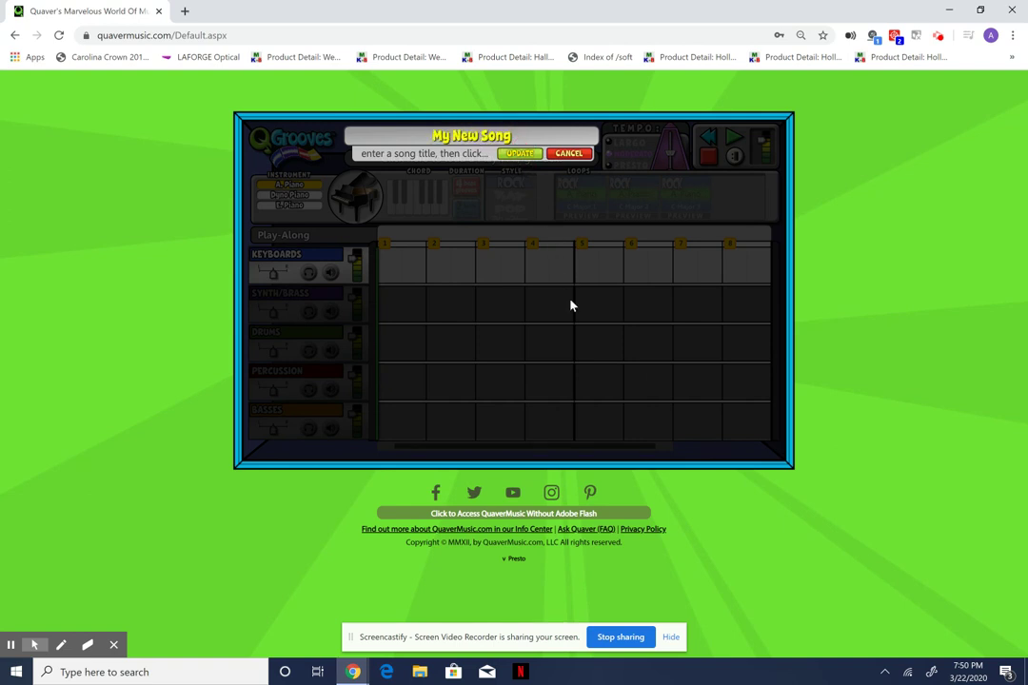
double_click(524, 136)
key("ctrl+a")
key("BackSpace")
type("Cool Song 1")
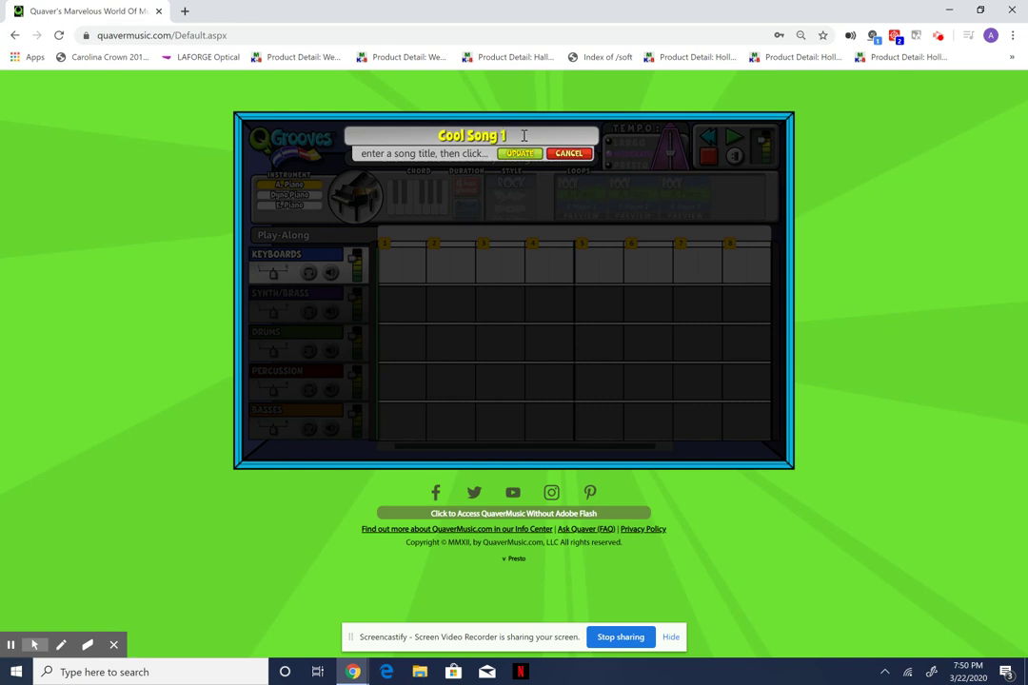
left_click(514, 156)
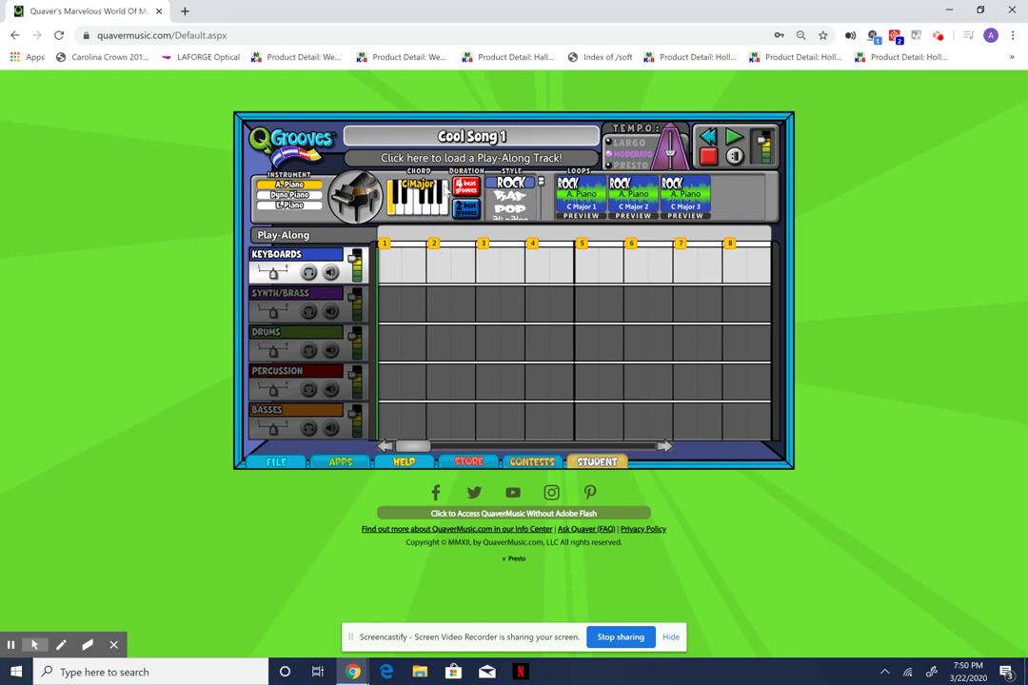
Set the song style to LATIN and browse the Synth/Brass, Drums, Percussion and Basses tracks.
scroll(541, 183, "down", 3)
left_click(515, 200)
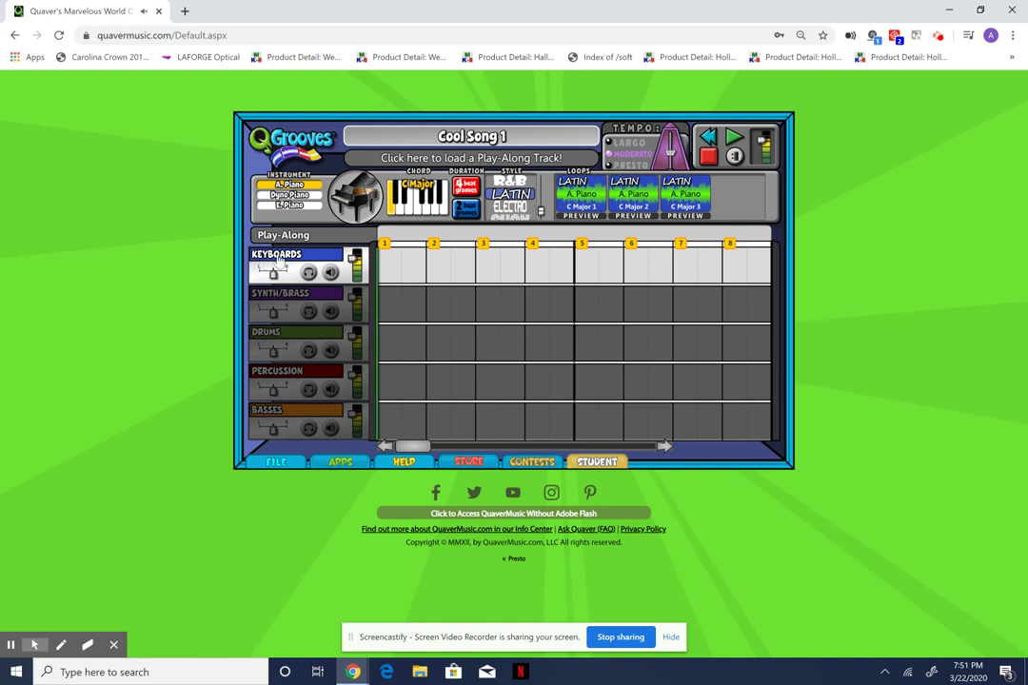
left_click(301, 309)
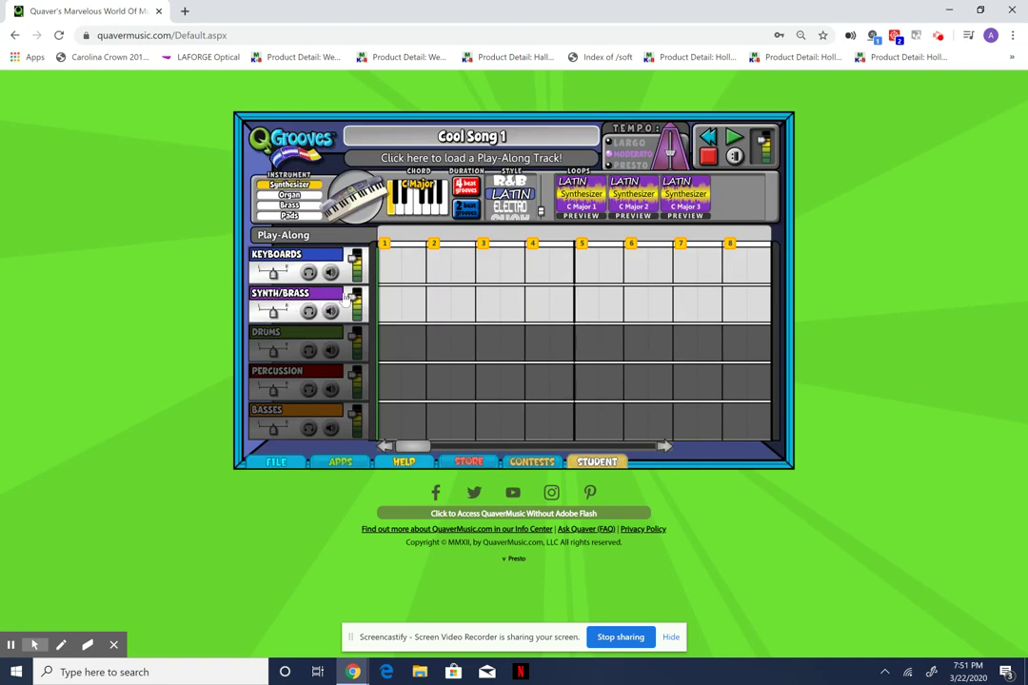
left_click(298, 350)
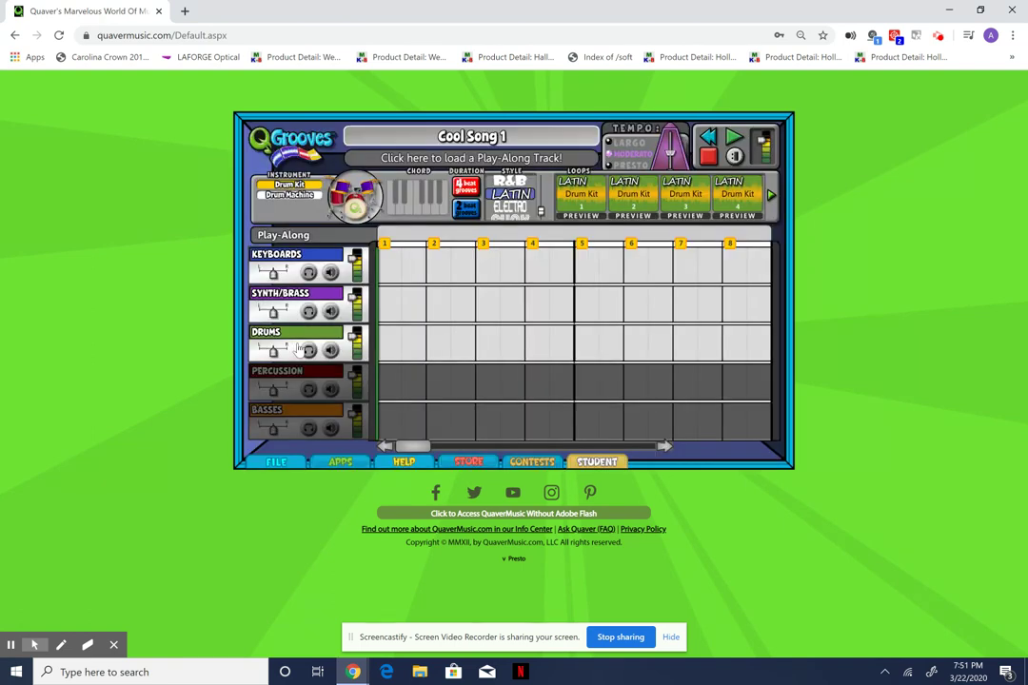
left_click(286, 385)
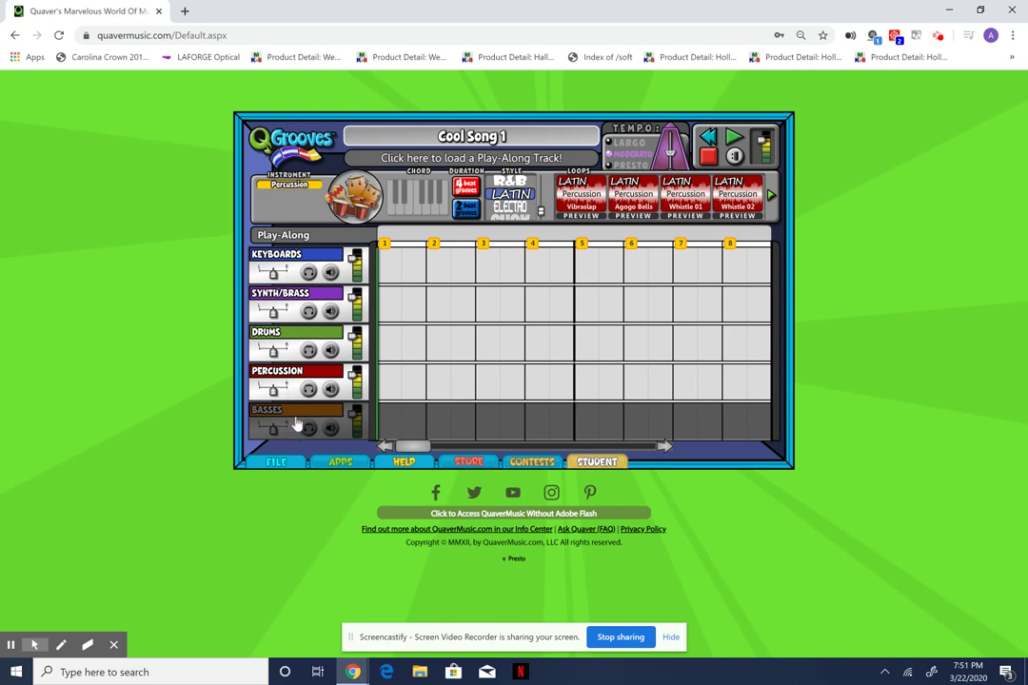
left_click(297, 426)
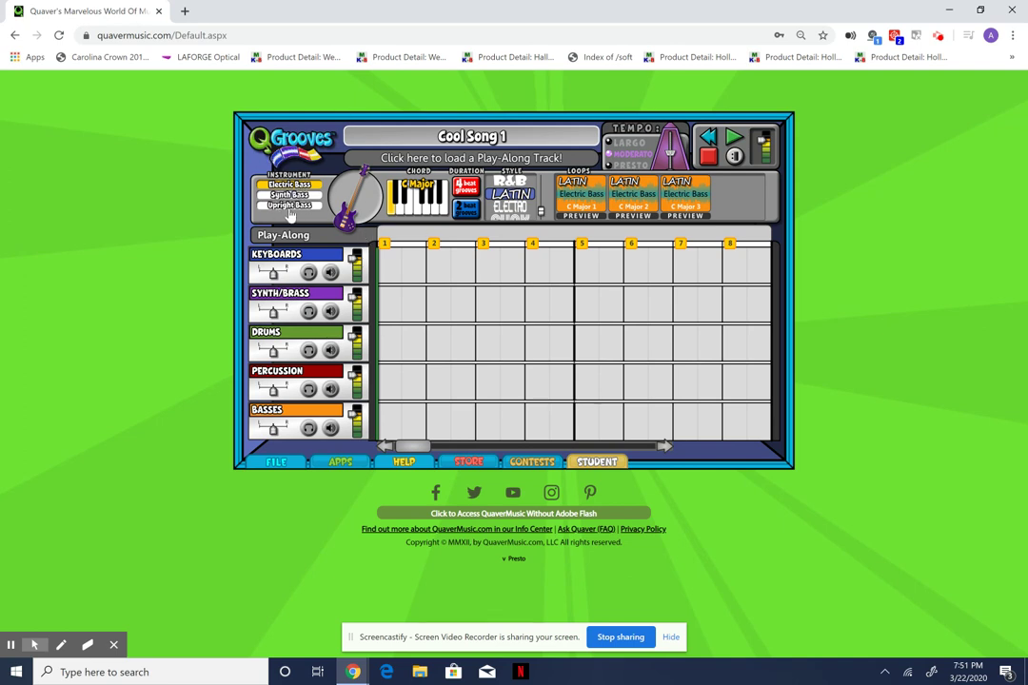
left_click(289, 374)
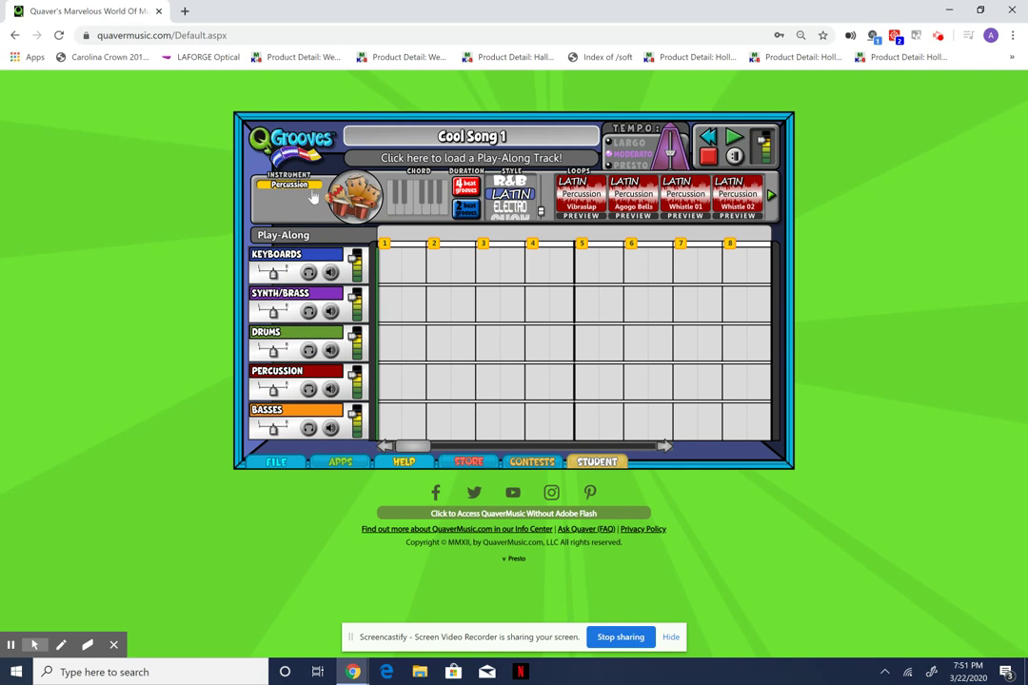
left_click(278, 341)
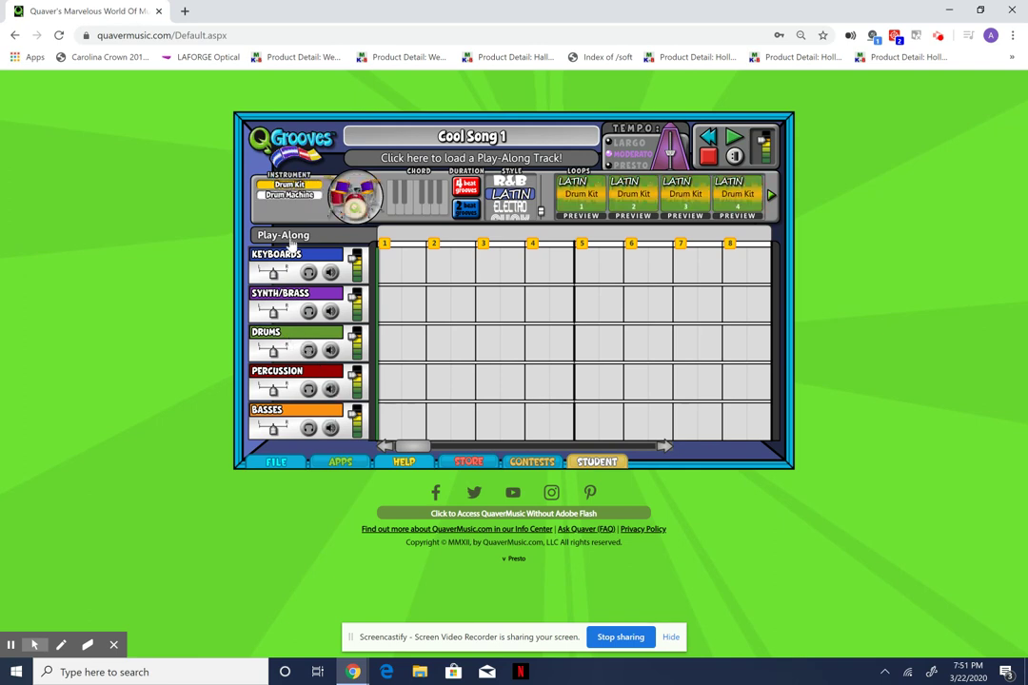
left_click(289, 304)
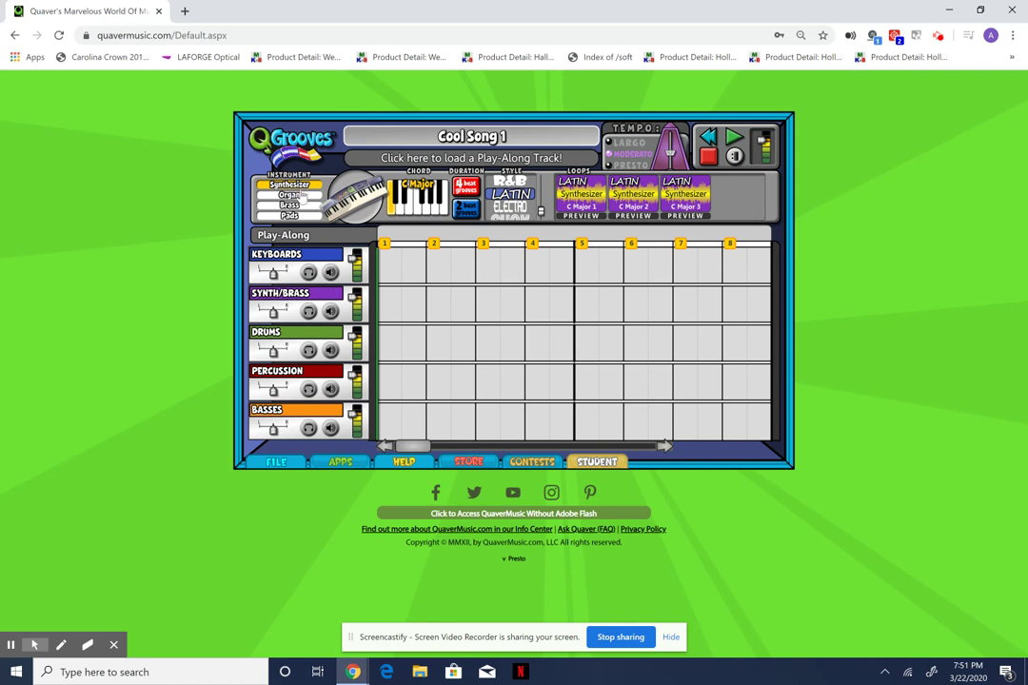
On the Synth/Brass track, change the instrument from Organ to Brass for Latin Brass C Major loops.
left_click(300, 199)
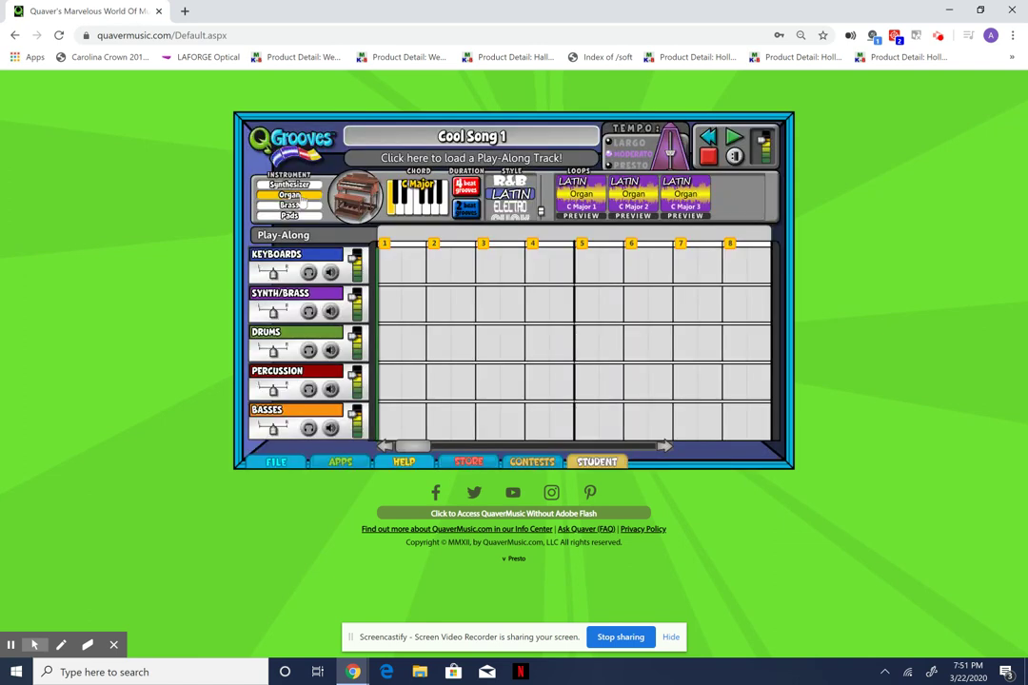
left_click(304, 209)
left_click(306, 217)
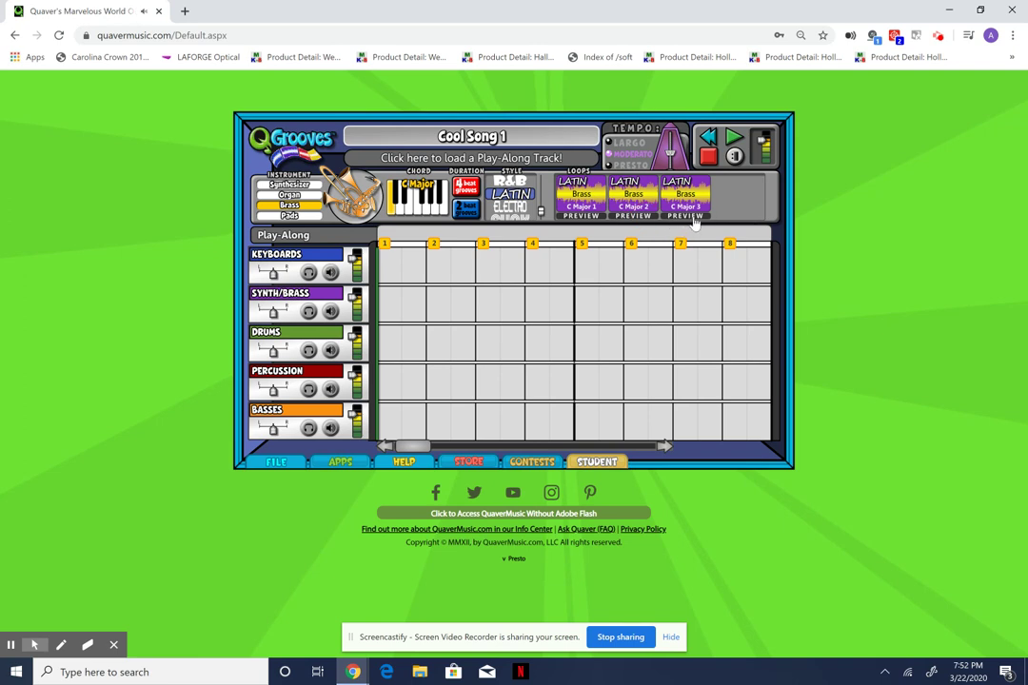
Place Latin Brass loops at Synth/Brass bars 4, 5 and 8.
left_click_drag(582, 193, 533, 299)
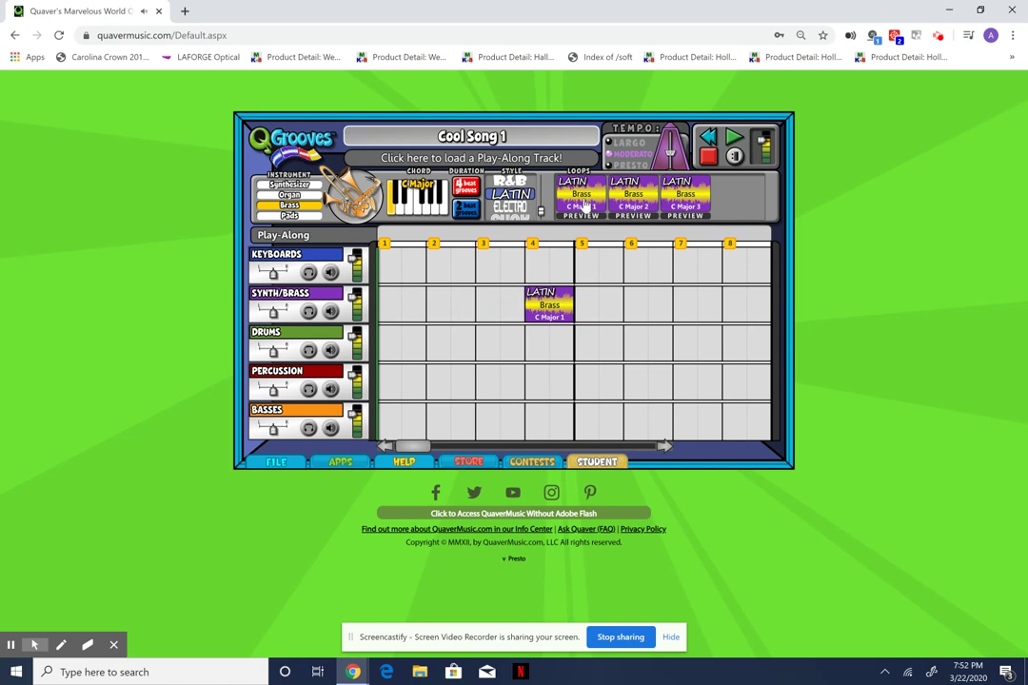
left_click_drag(650, 243, 586, 302)
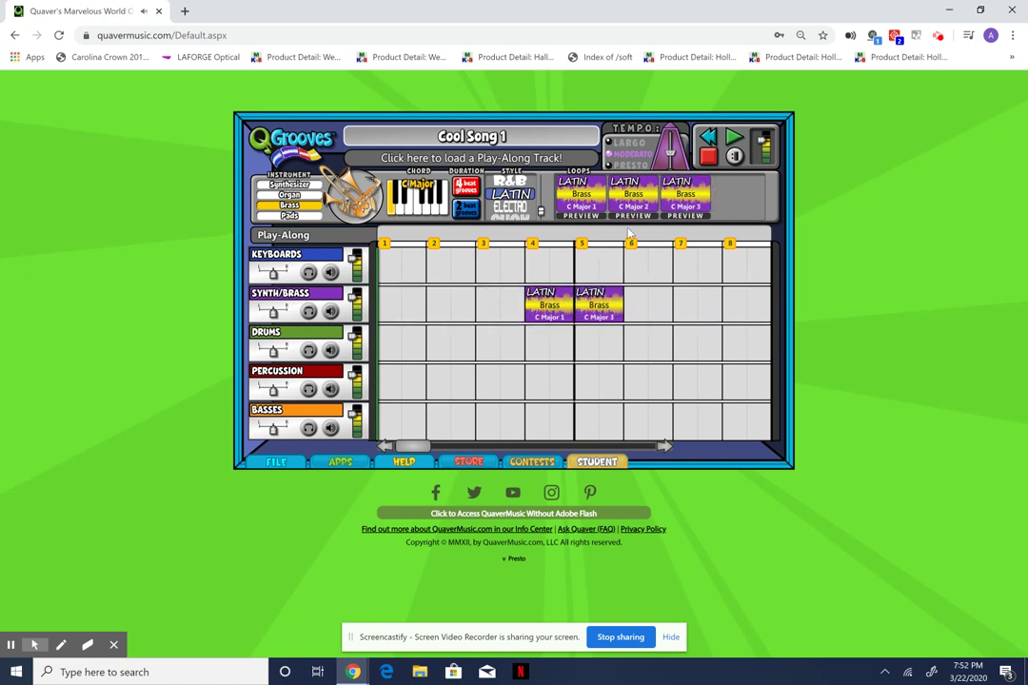
left_click(752, 322)
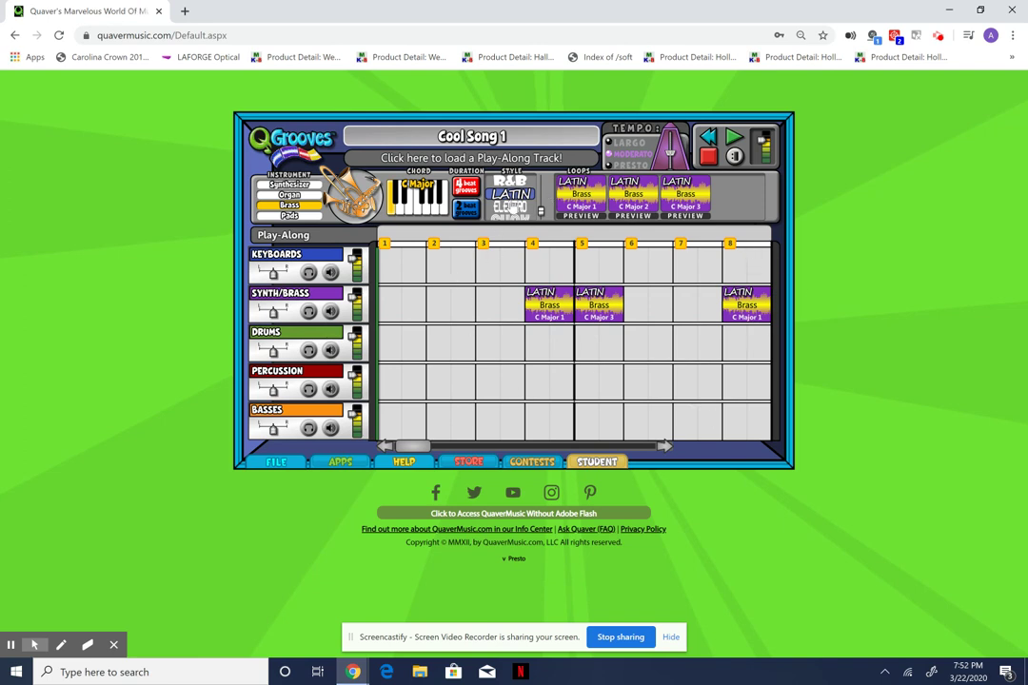
Switch to R&B style and fill Keyboards bars 1–8 with A. Piano C Major 1–3 loops.
left_click(519, 180)
left_click(285, 270)
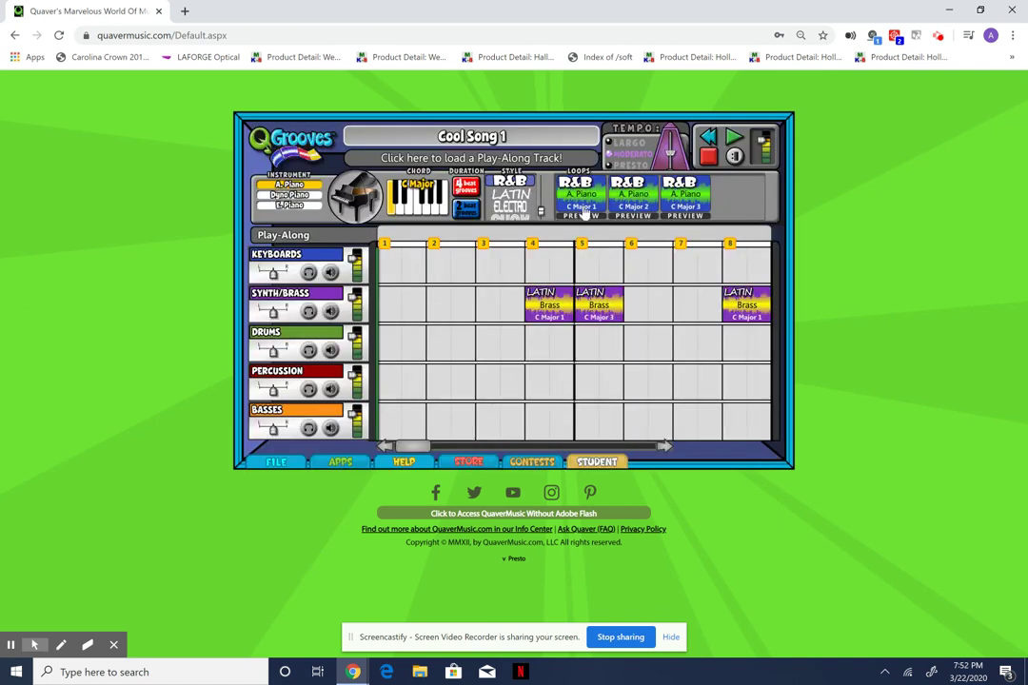
left_click(594, 202)
left_click_drag(598, 197, 449, 262)
left_click_drag(628, 197, 550, 264)
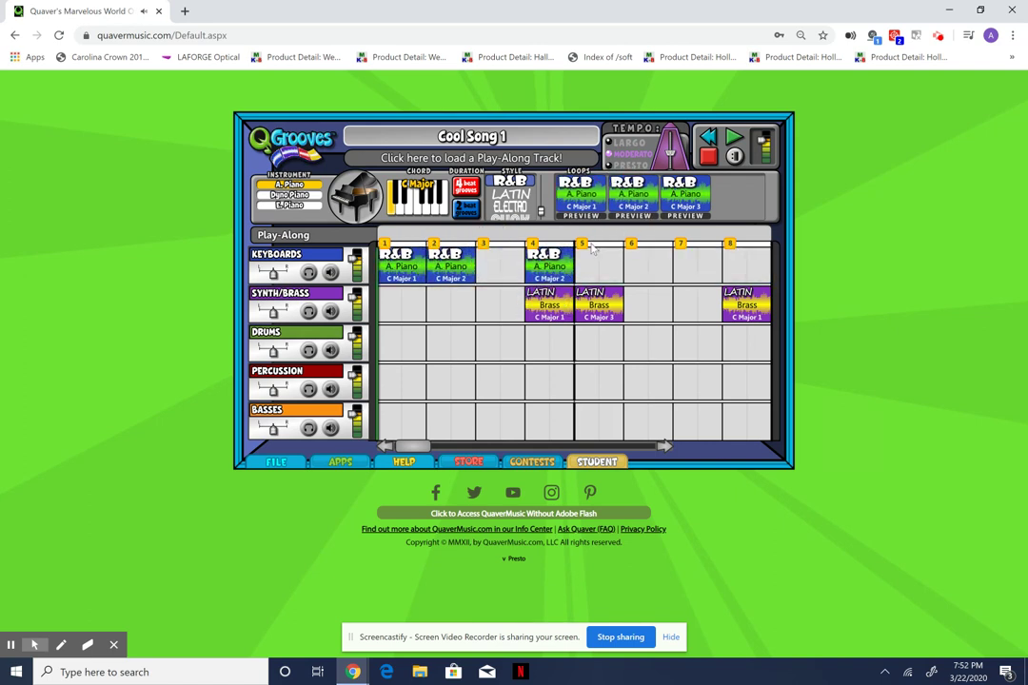
left_click_drag(581, 197, 500, 267)
left_click(598, 273)
left_click_drag(633, 197, 647, 267)
left_click_drag(685, 197, 698, 266)
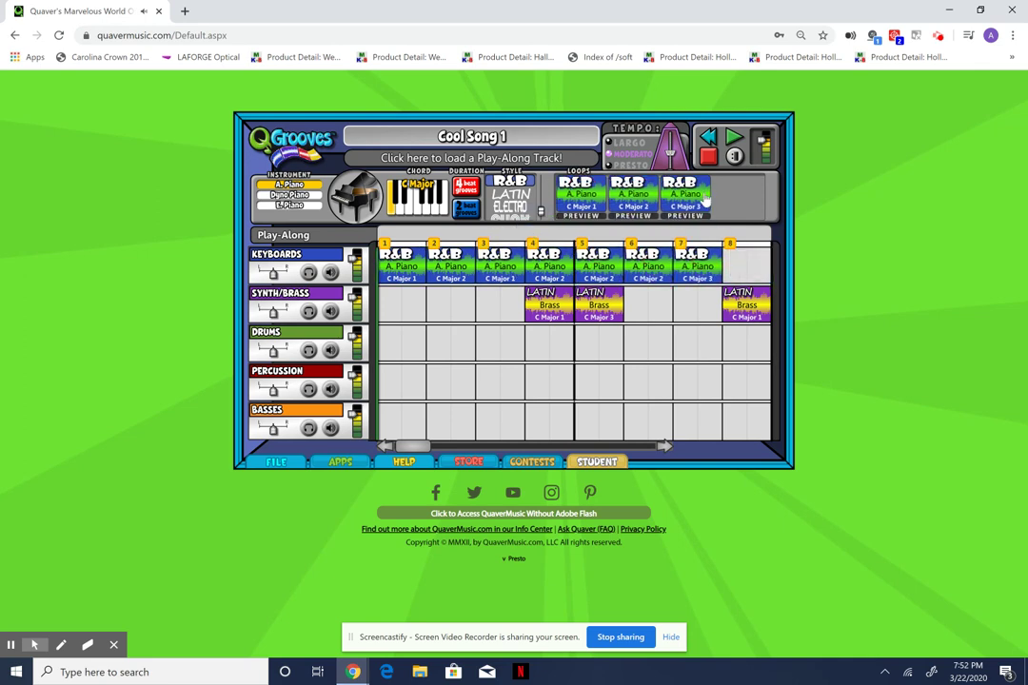
left_click_drag(685, 197, 746, 265)
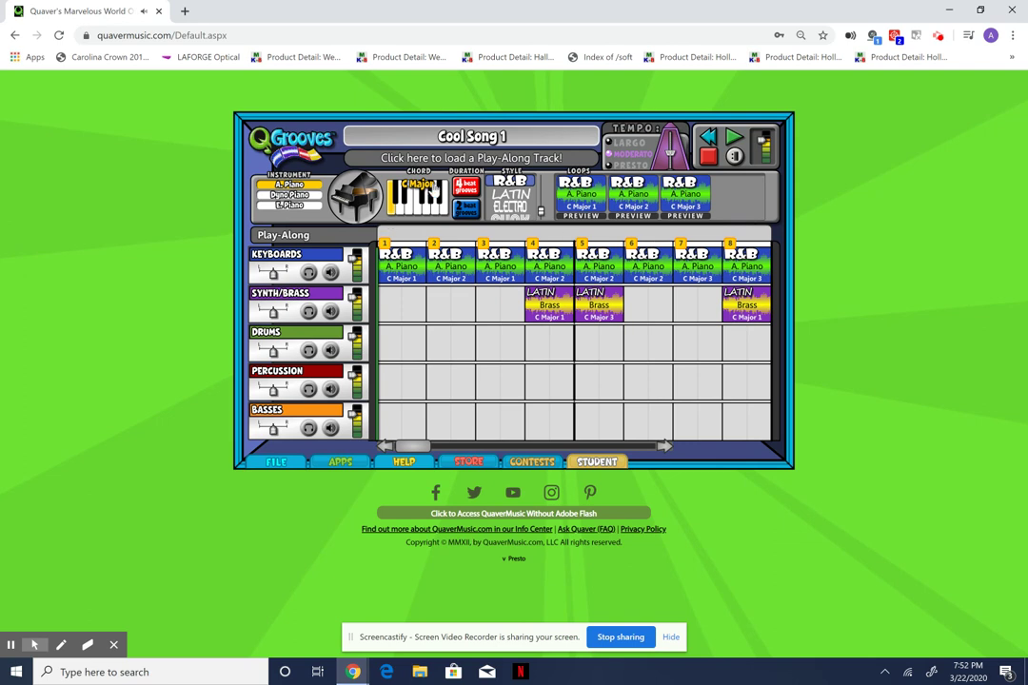
left_click(511, 207)
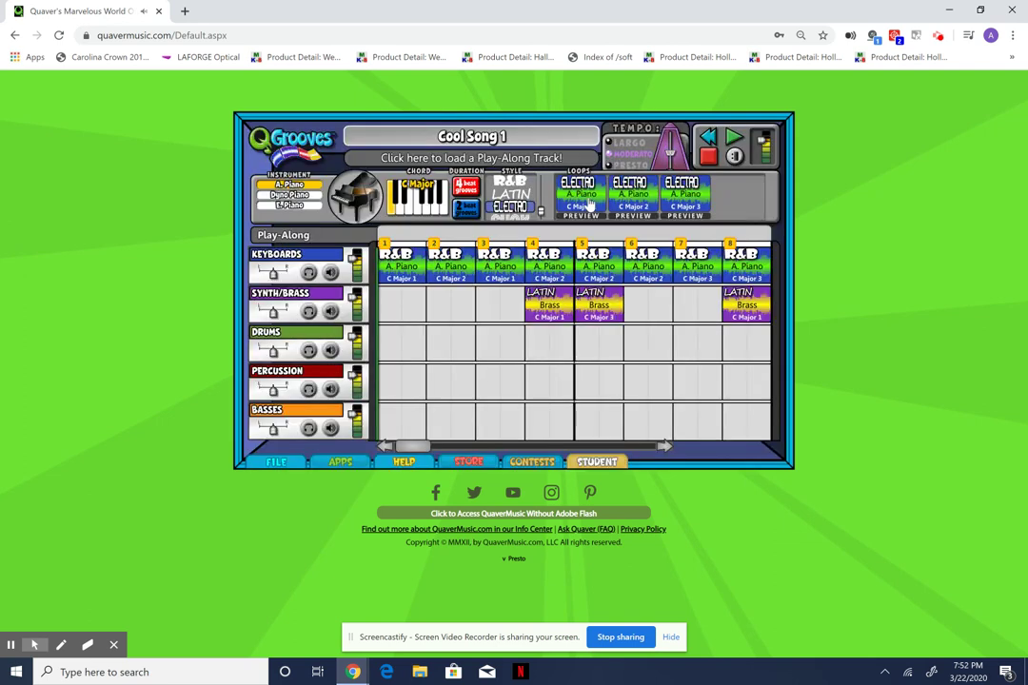
Place Electro percussion: Diamond Crash at bar 1, Shaker 01 at bar 4, Shaker 02 at bar 7.
left_click(296, 386)
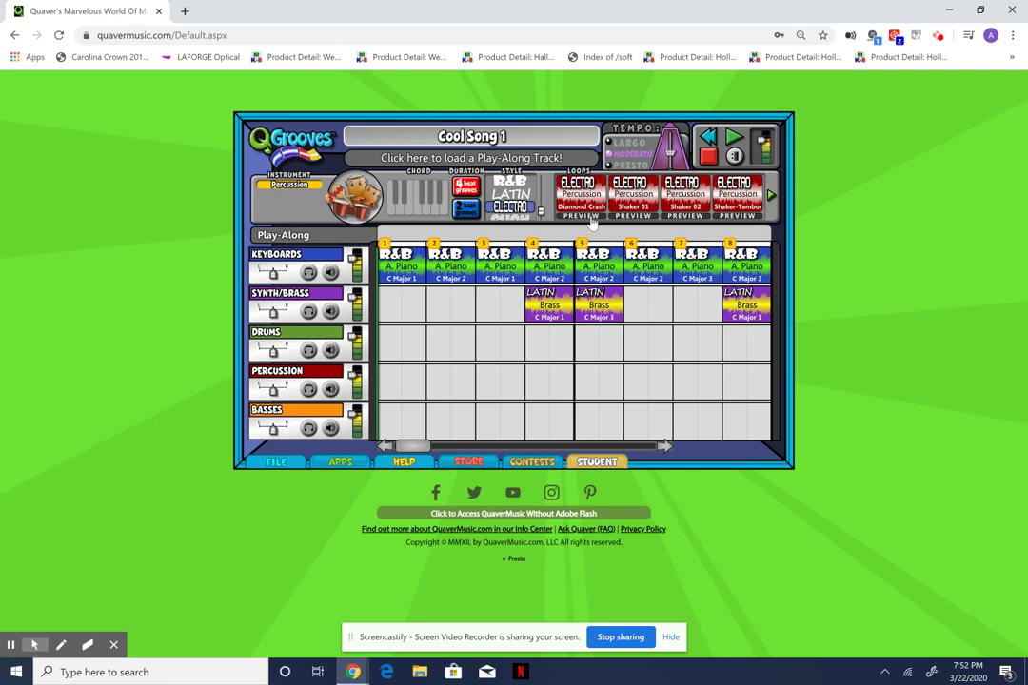
left_click(588, 204)
left_click_drag(616, 221, 550, 383)
left_click_drag(676, 276, 696, 383)
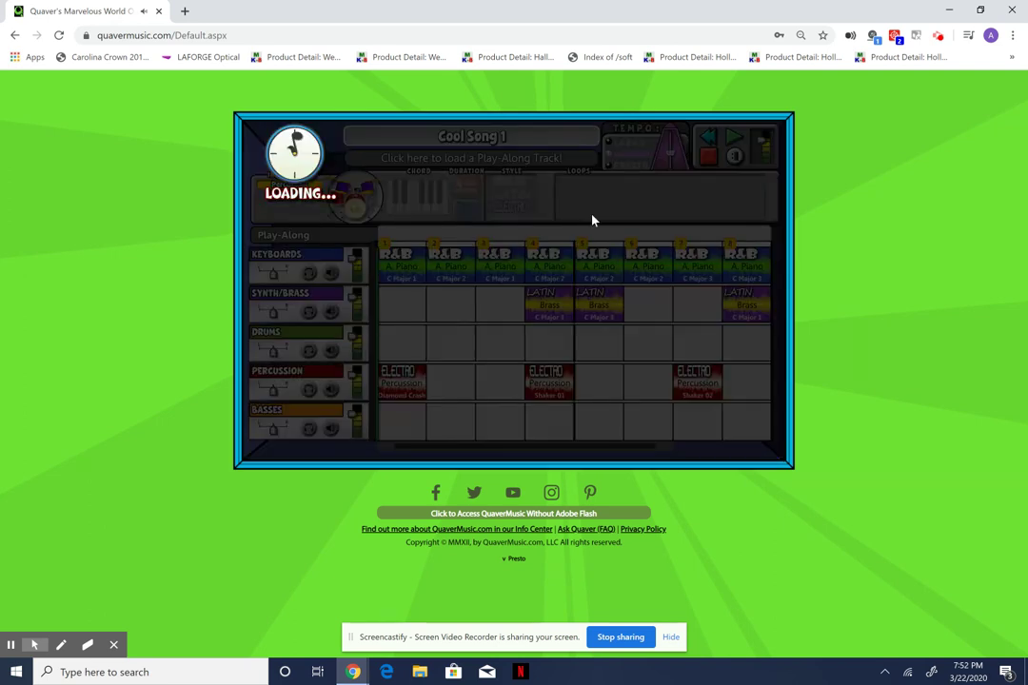
Fill Drums bars 3–8 with FUNK Drum Kit 1–4 loops.
left_click(521, 219)
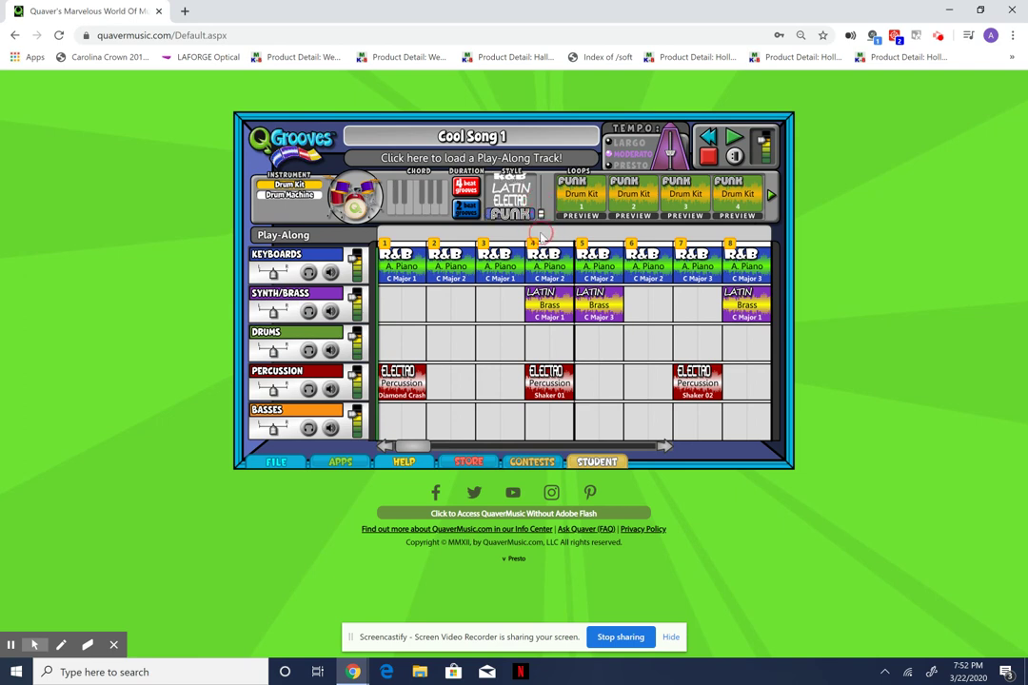
left_click_drag(583, 195, 499, 341)
left_click(548, 335)
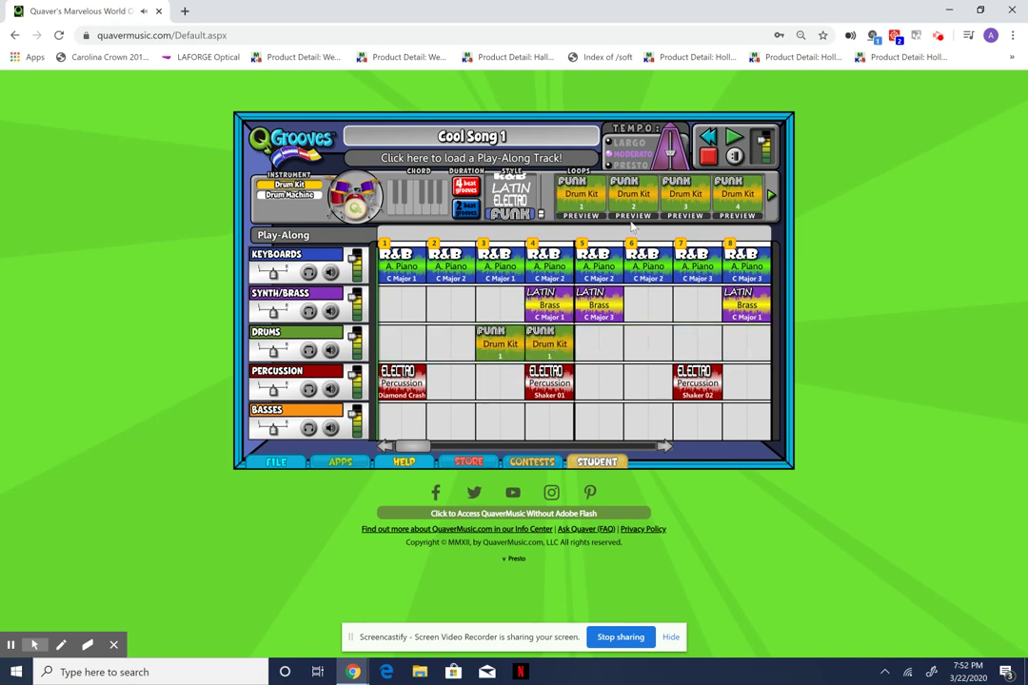
left_click_drag(632, 202, 597, 342)
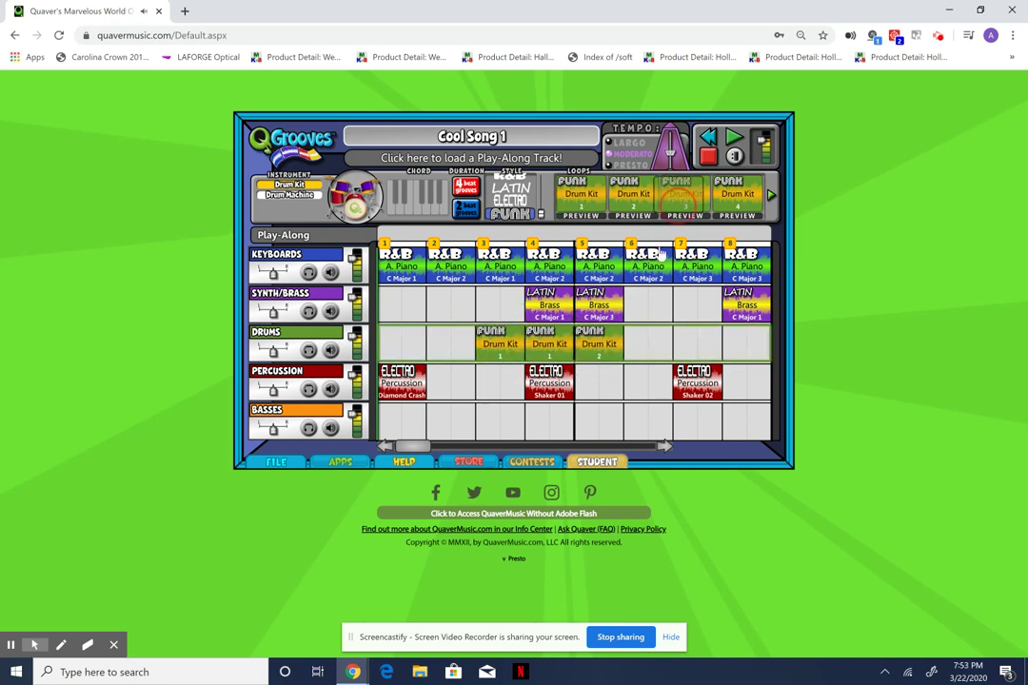
left_click(644, 354)
left_click_drag(737, 195, 697, 343)
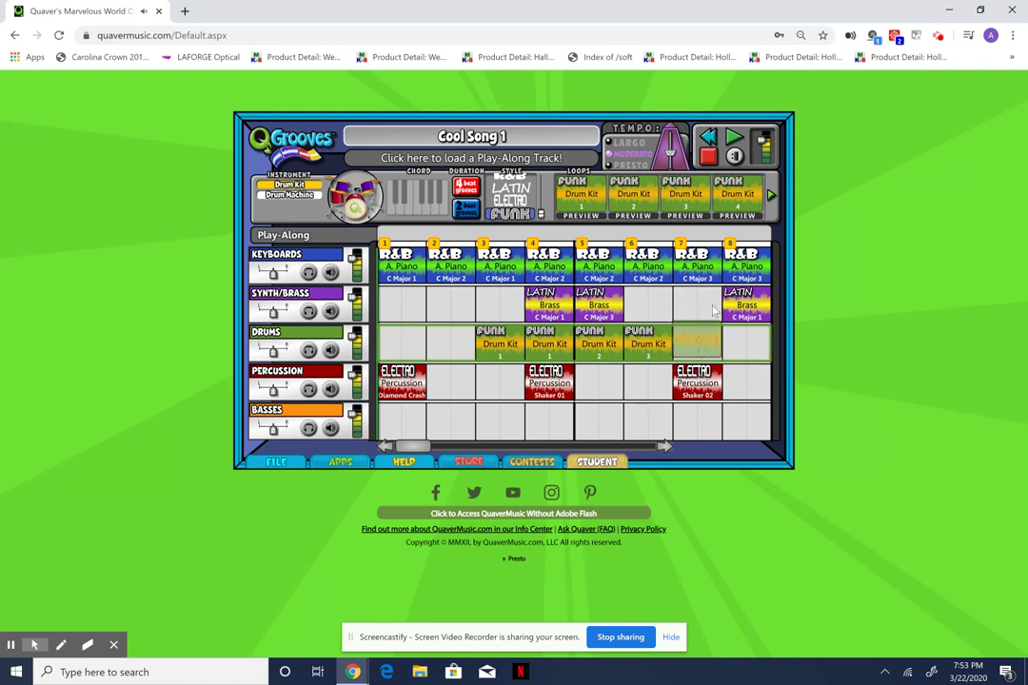
left_click_drag(684, 198, 750, 350)
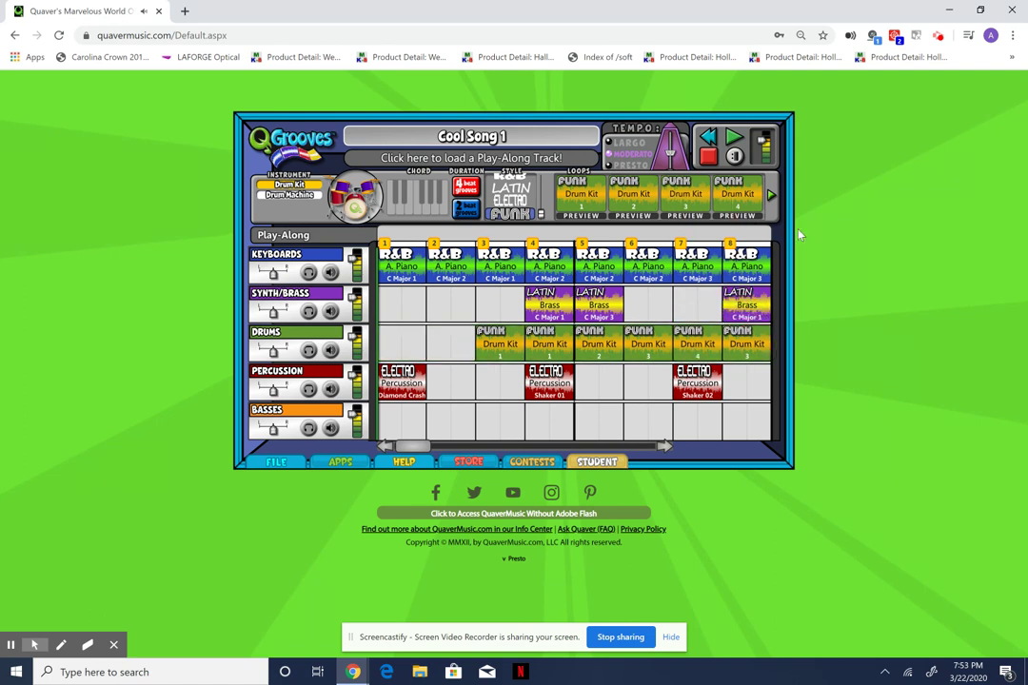
left_click(773, 198)
Switch to LATIN Electric Bass and place C Major 1–3 loops at Basses bars 1–3.
left_click(514, 190)
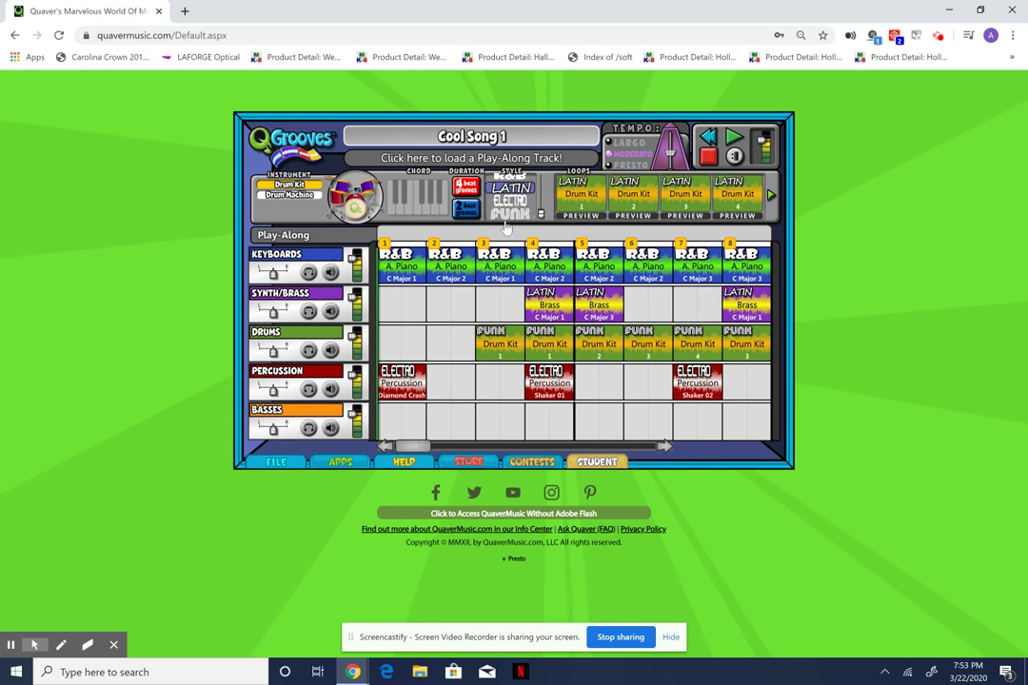
left_click(310, 427)
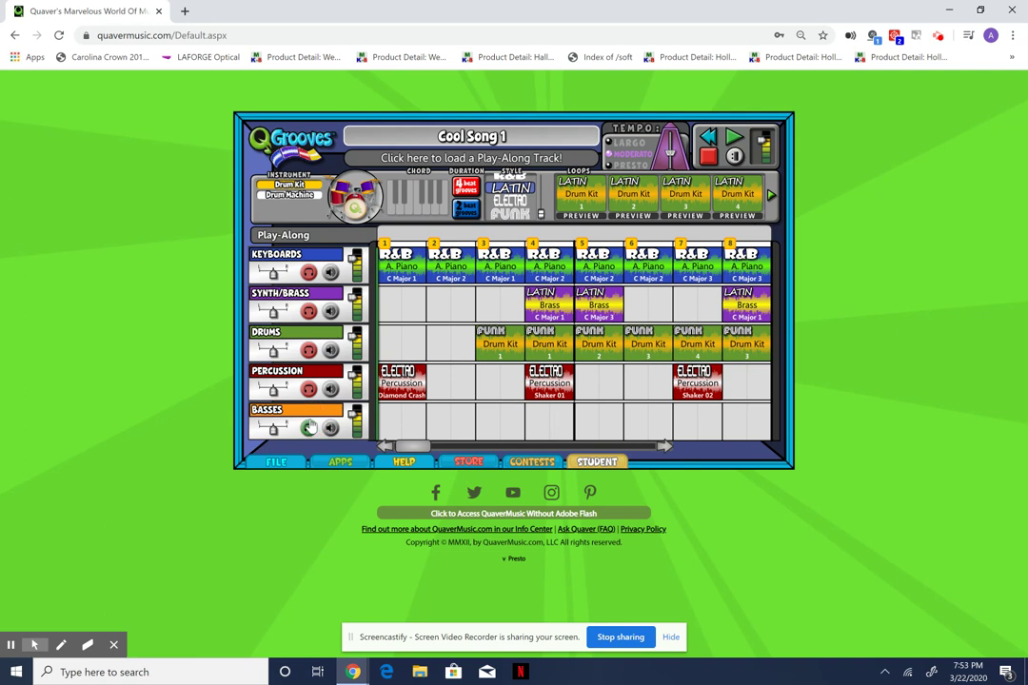
left_click(309, 427)
left_click_drag(574, 204, 404, 423)
left_click_drag(628, 207, 441, 420)
left_click_drag(686, 200, 499, 420)
Place Latin Electric Bass C Major loops at Basses bars 4, 5, 6, 7 and 8.
left_click_drag(580, 198, 549, 420)
left_click_drag(631, 211, 600, 420)
left_click_drag(687, 200, 647, 422)
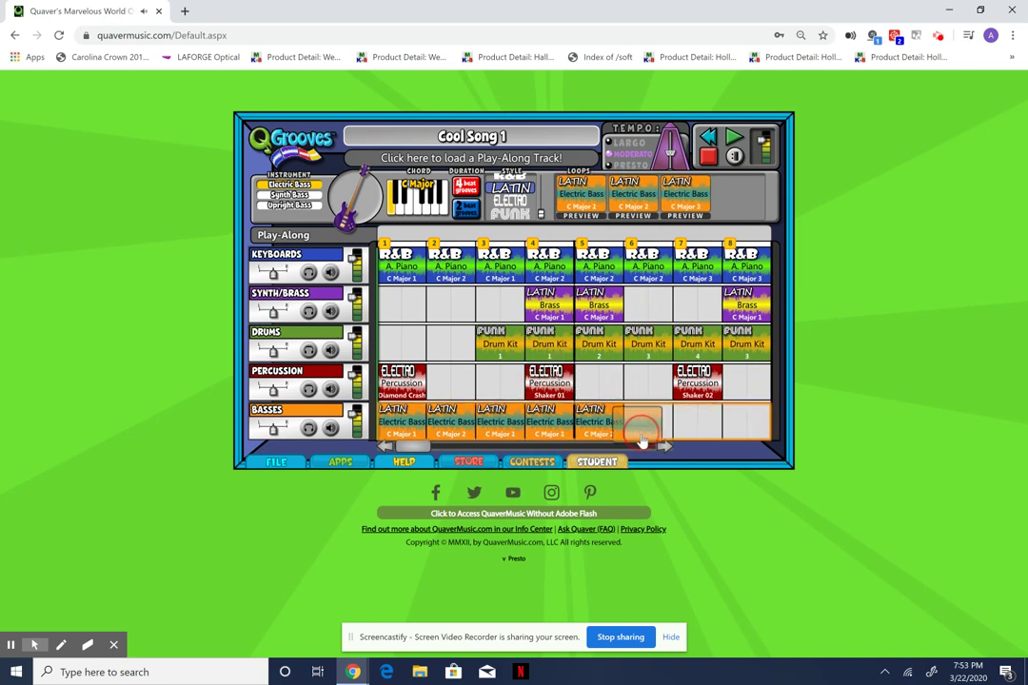
left_click_drag(687, 379, 700, 428)
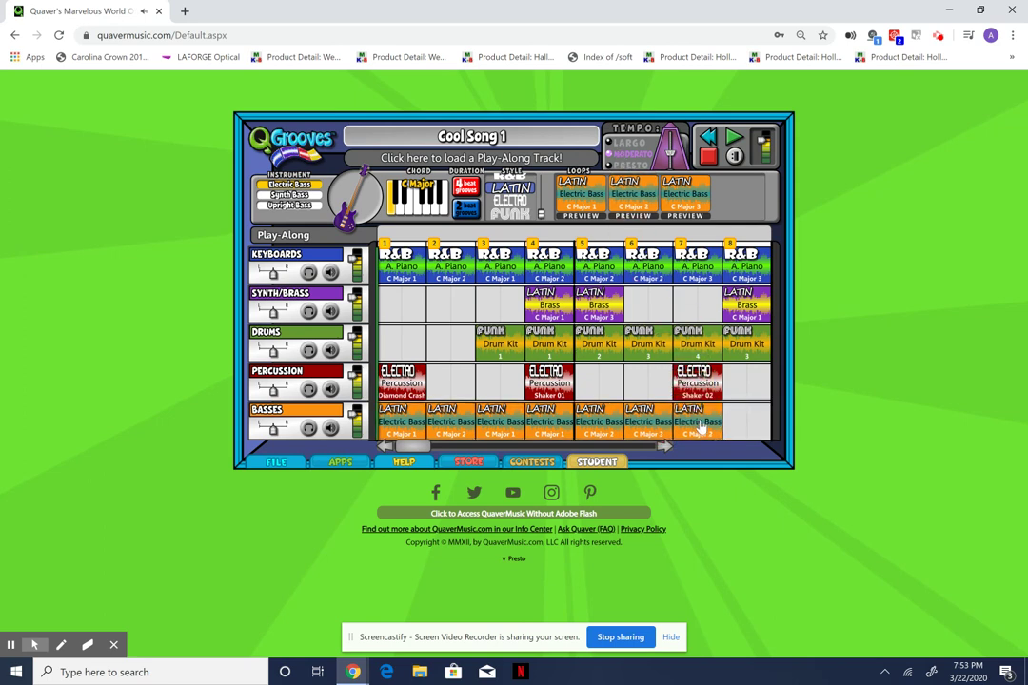
left_click_drag(595, 191, 747, 423)
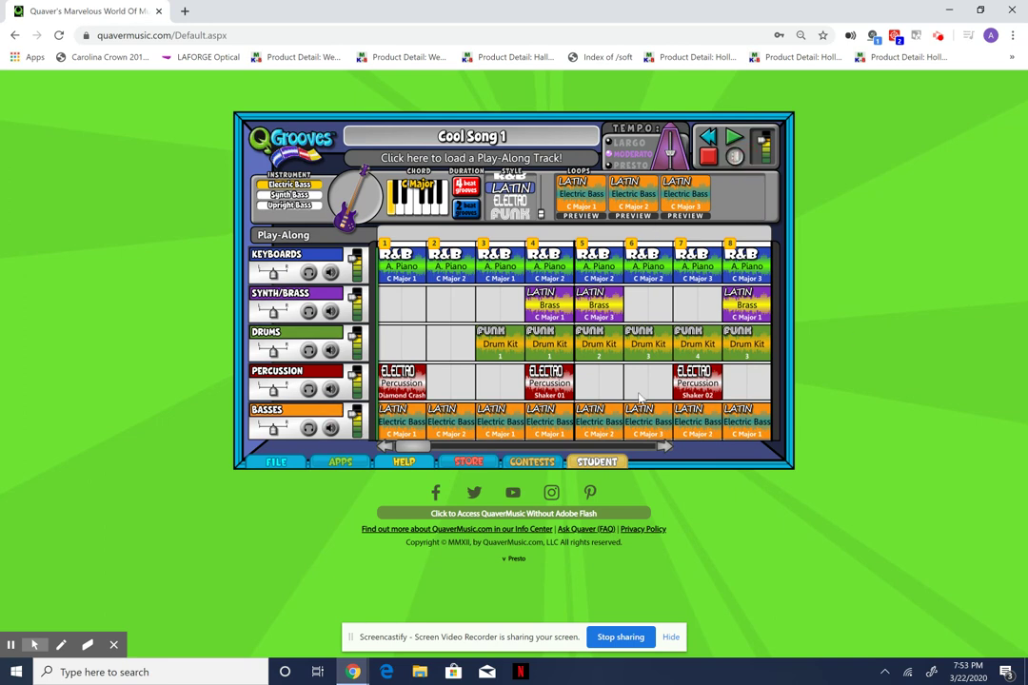
Play Cool Song 1, then drag the Latin Brass loops at bars 4 and 5 out.
left_click(737, 140)
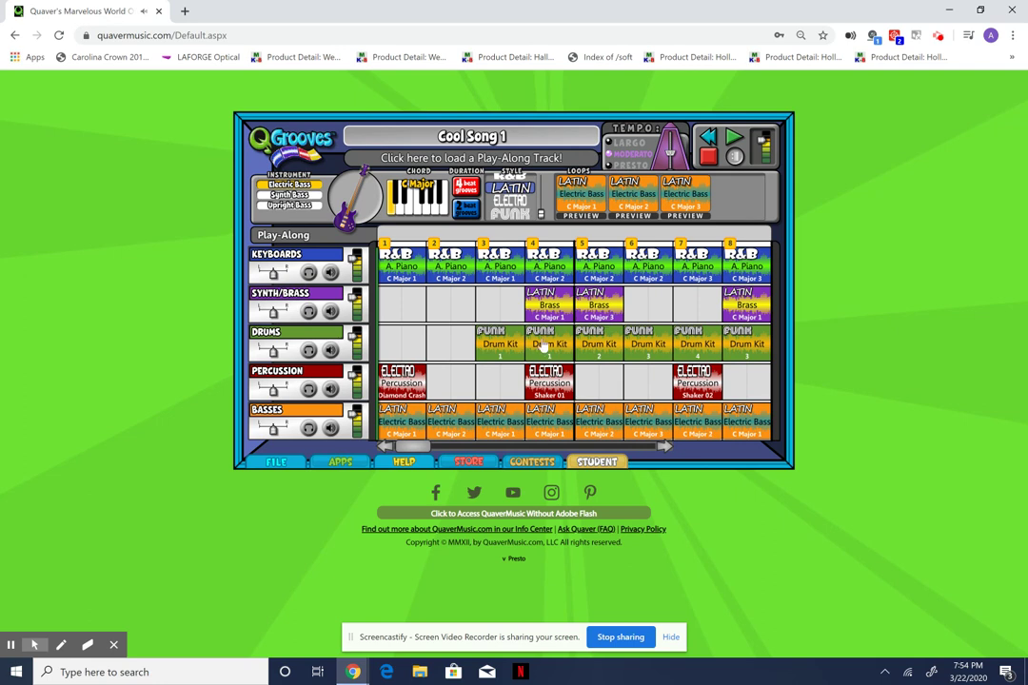
left_click_drag(549, 312, 547, 323)
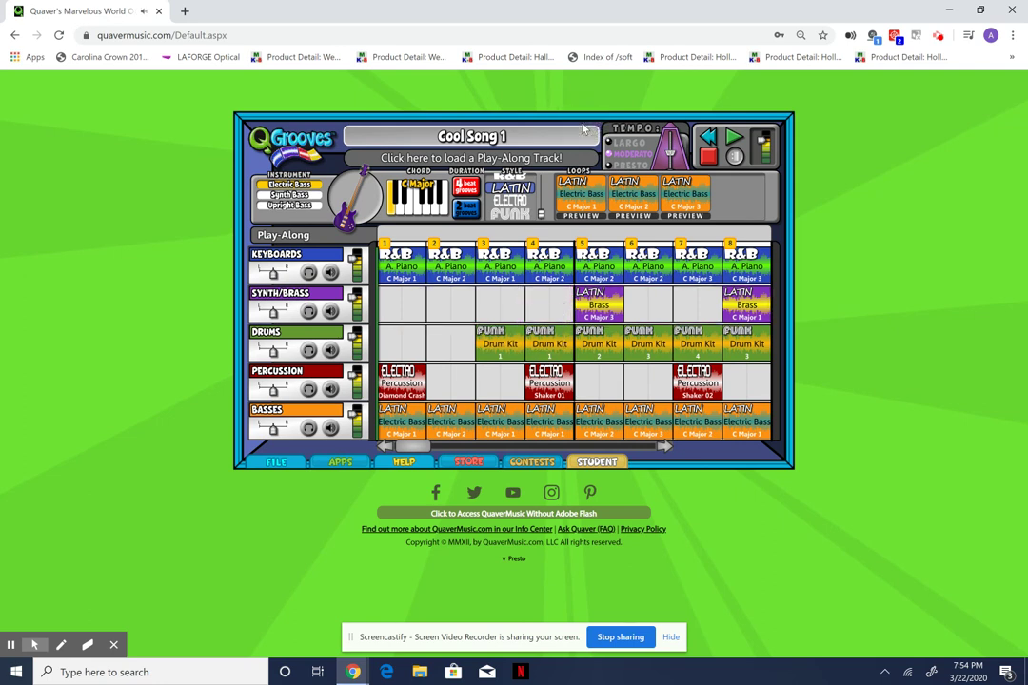
left_click_drag(599, 314, 572, 238)
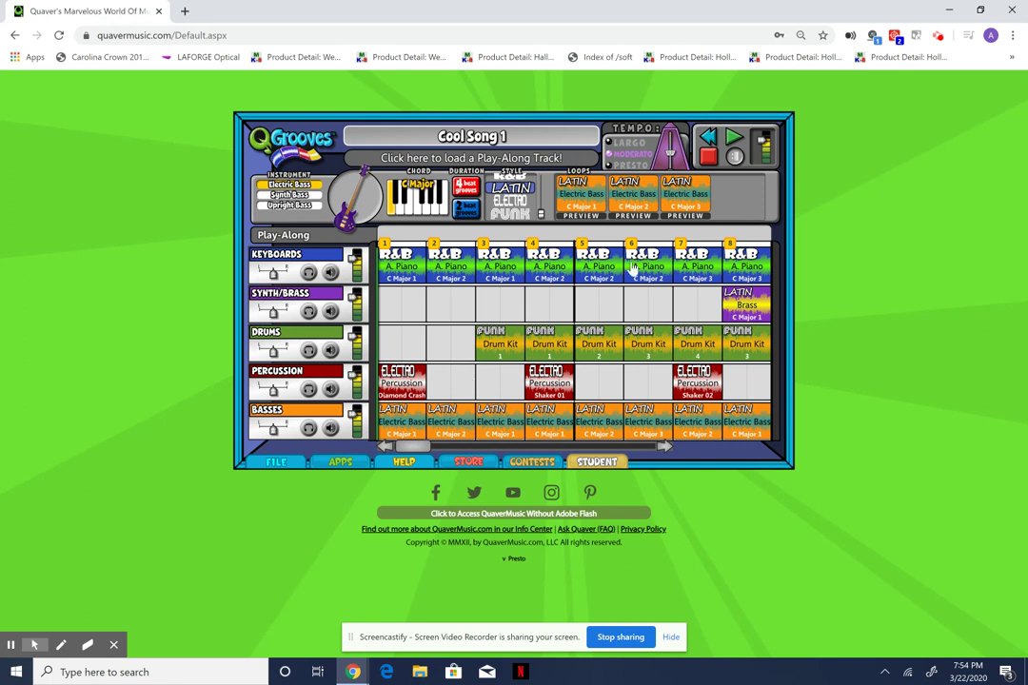
Play and stop Cool Song 1, save it from the FILE options, then show the contests.
left_click(732, 139)
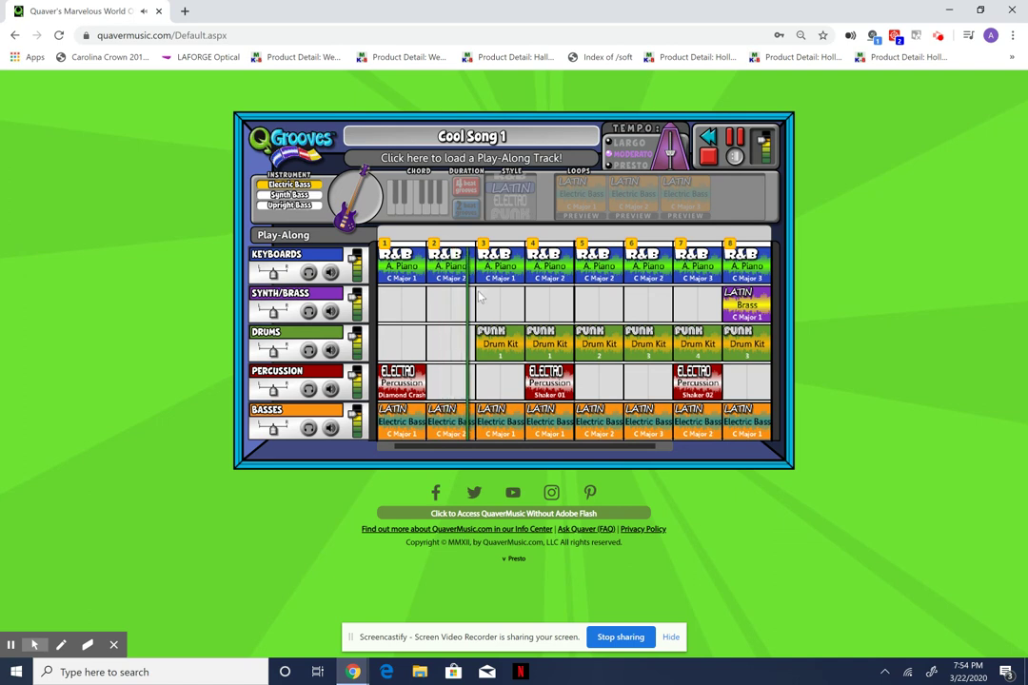
left_click(735, 141)
left_click(277, 461)
left_click(399, 438)
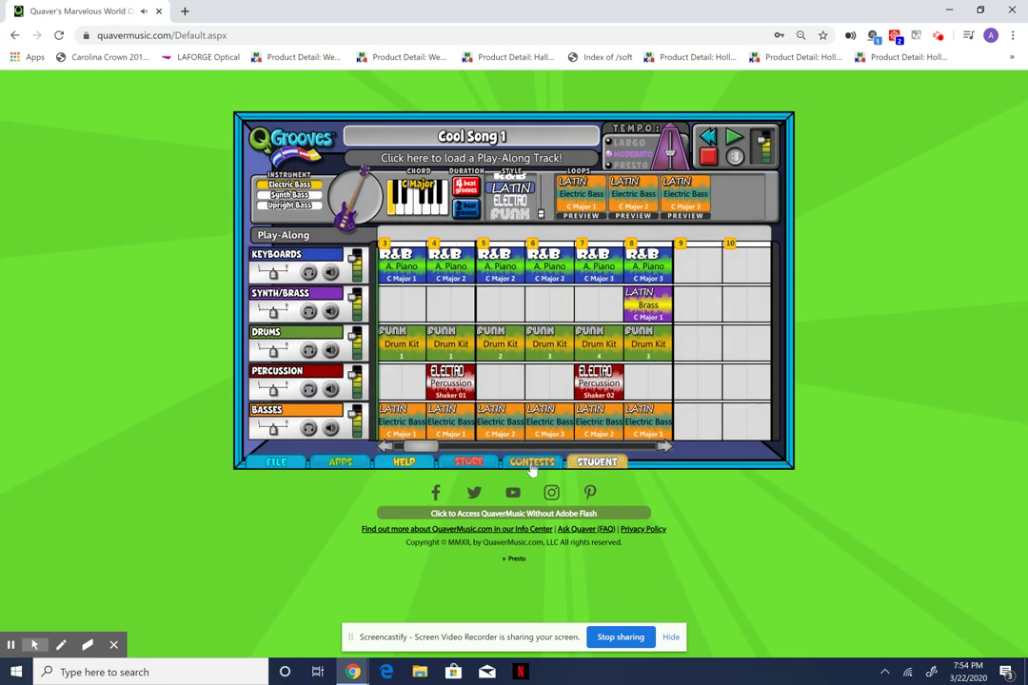
left_click(532, 463)
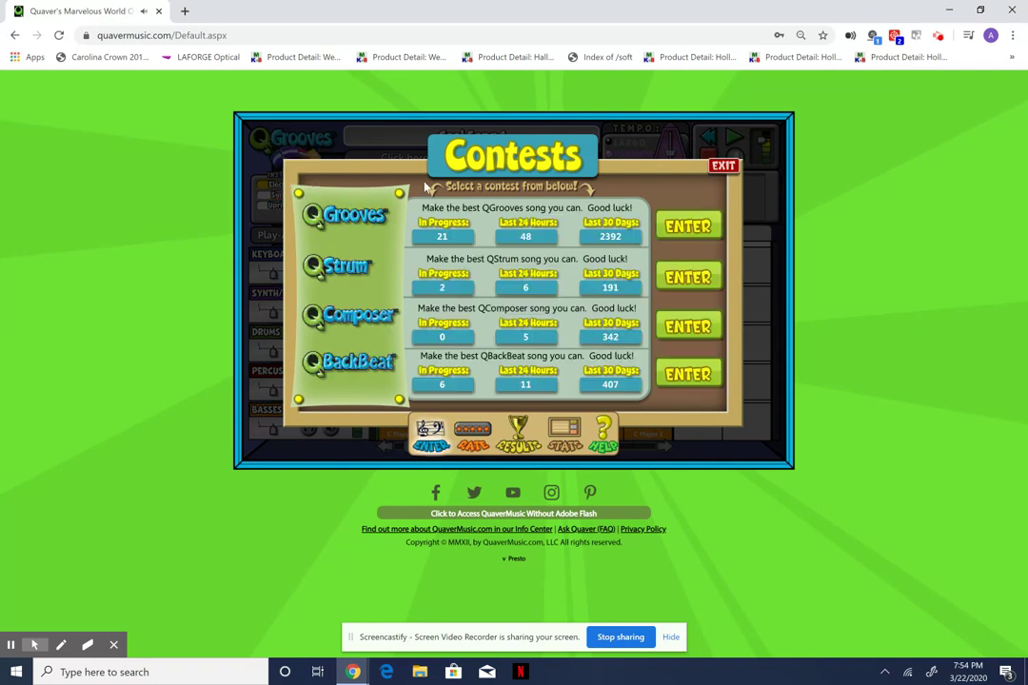
Choose the QGrooves contest and select Cool Song 1 as the Bronze contest entry.
left_click(347, 217)
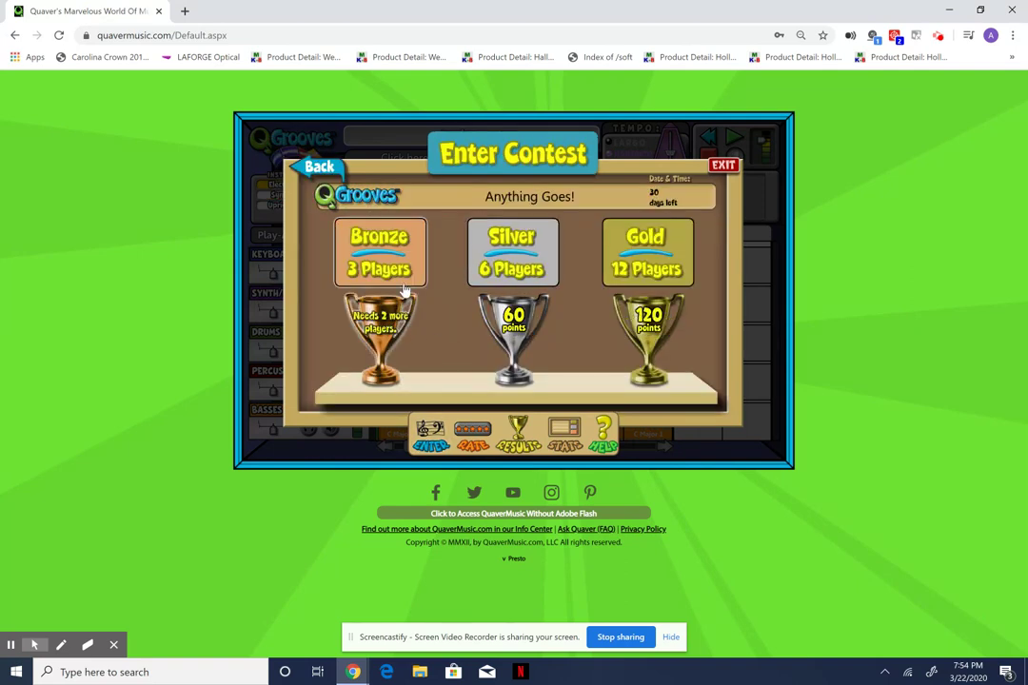
left_click(386, 335)
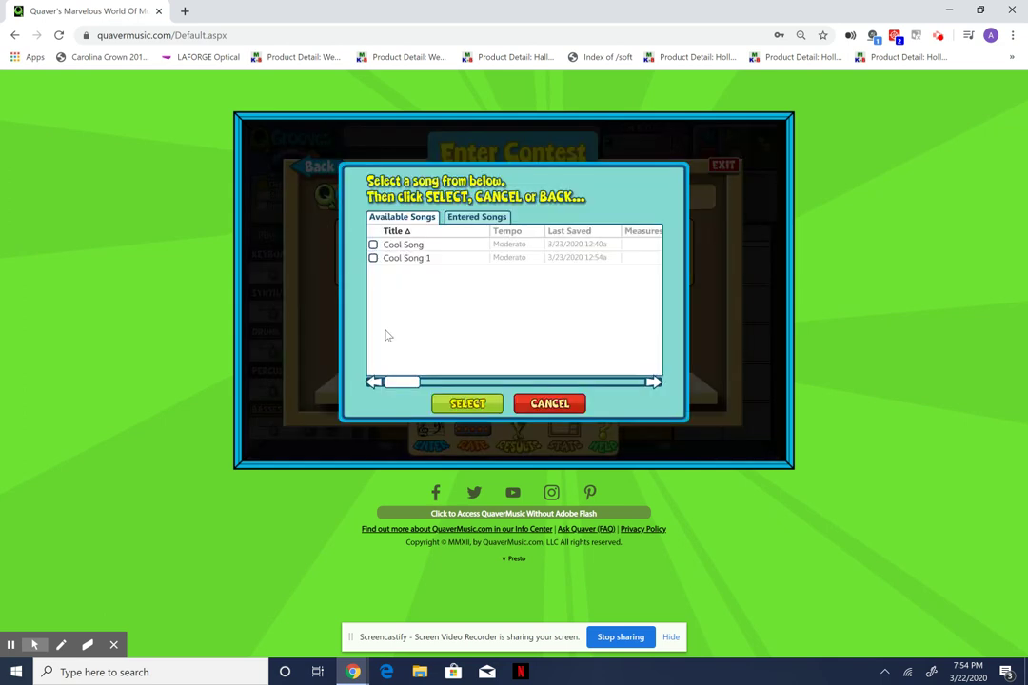
left_click(416, 261)
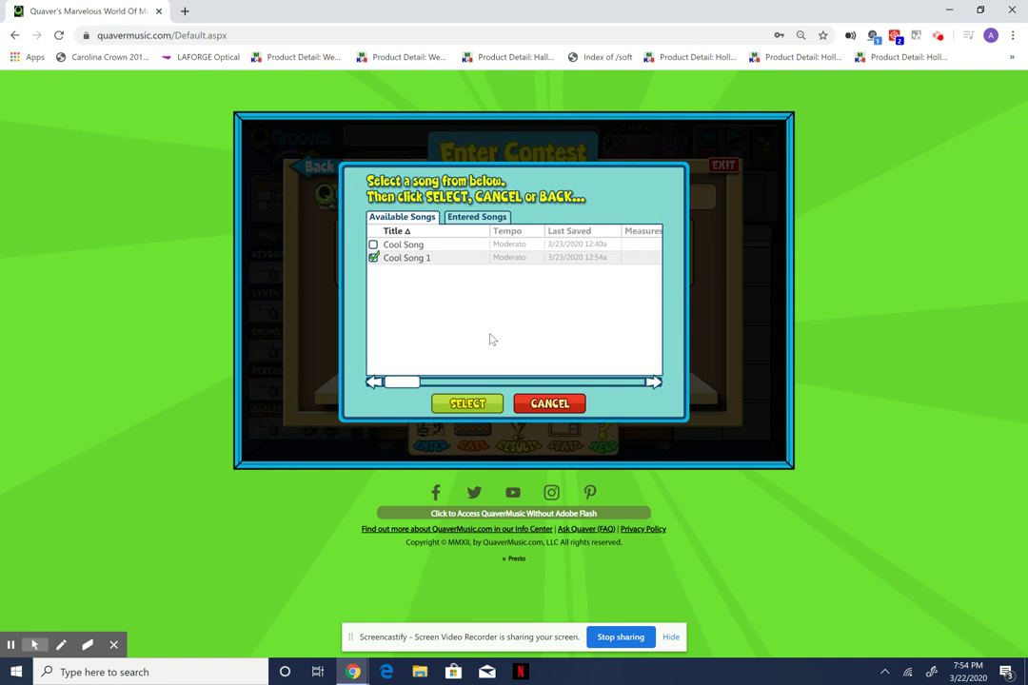
left_click(485, 406)
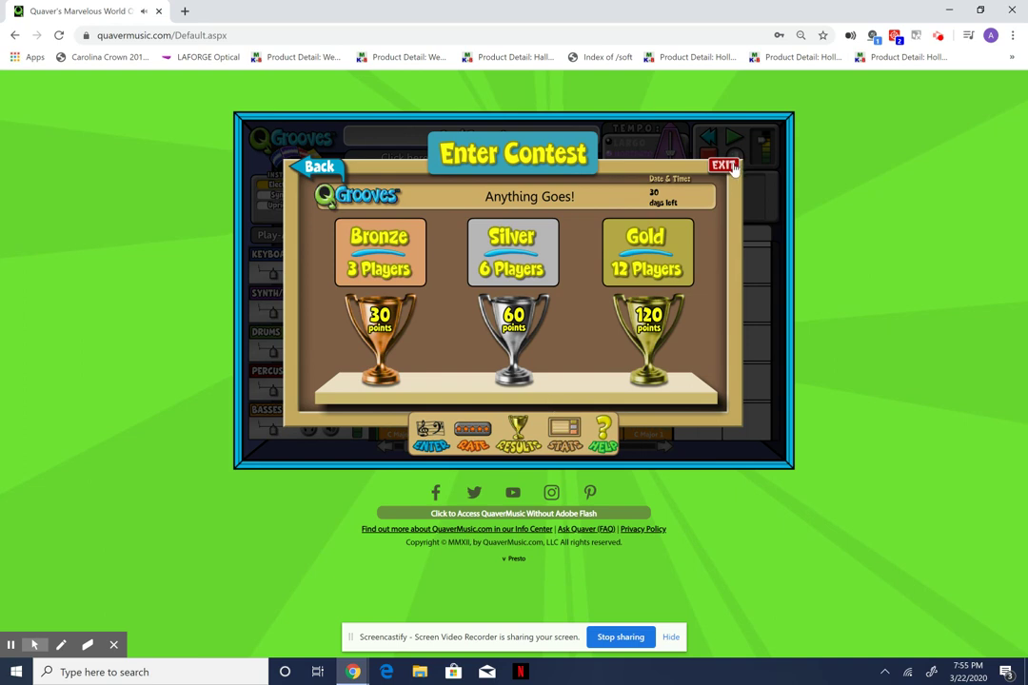
Exit the contest screen without entering and return to the song's file options.
left_click(732, 167)
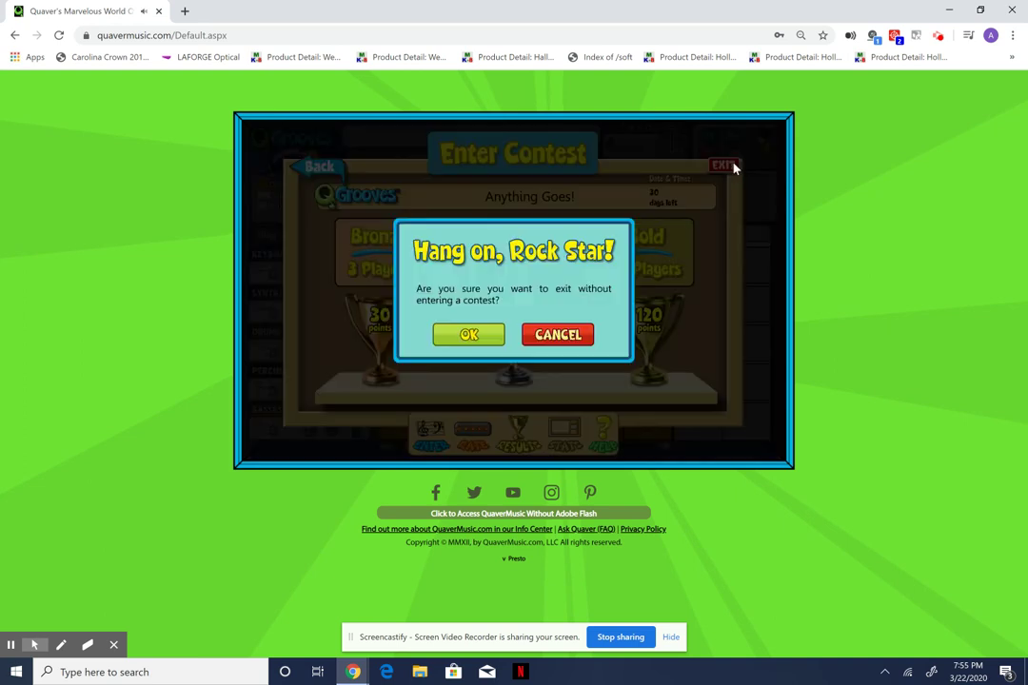
left_click(487, 341)
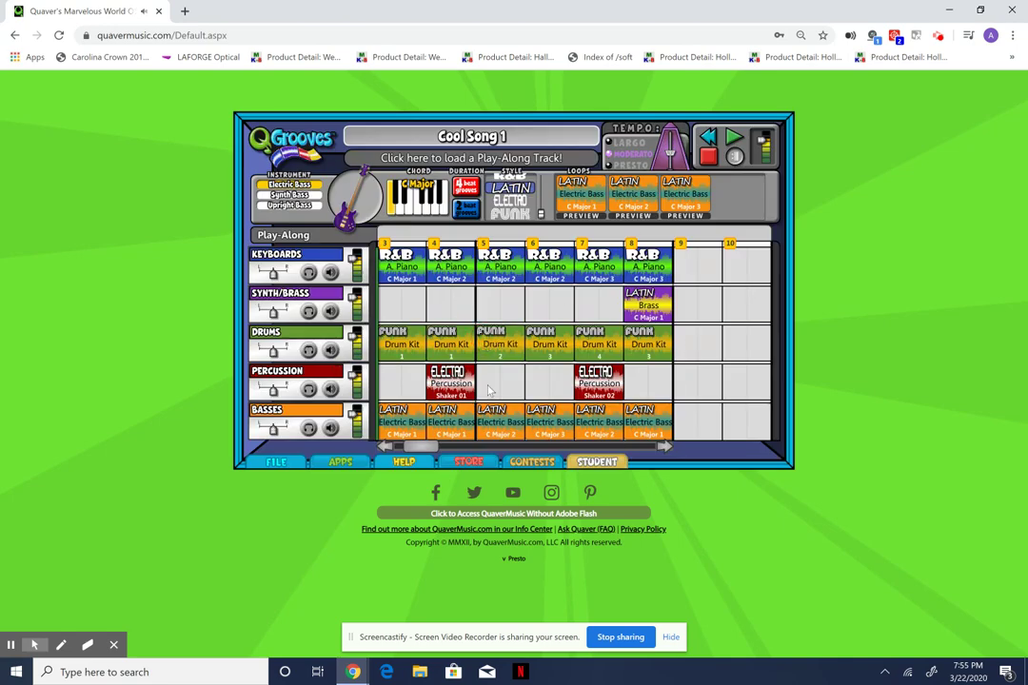
left_click(280, 461)
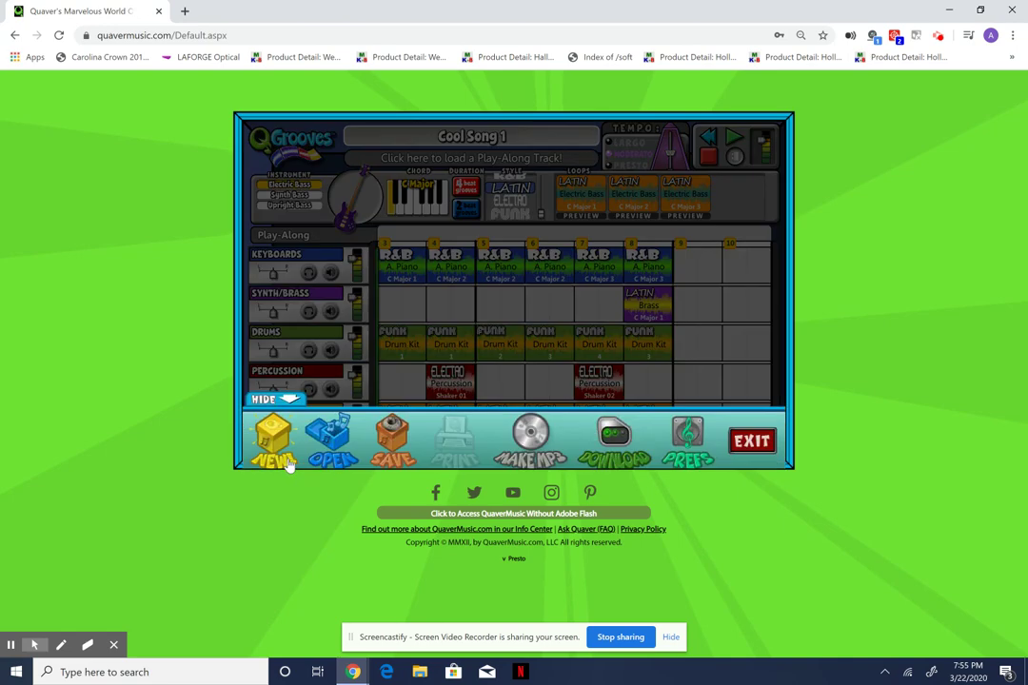
Quit QGrooves despite unsaved data, enter the Shop, and show the APPS map of areas.
left_click(754, 434)
left_click(476, 345)
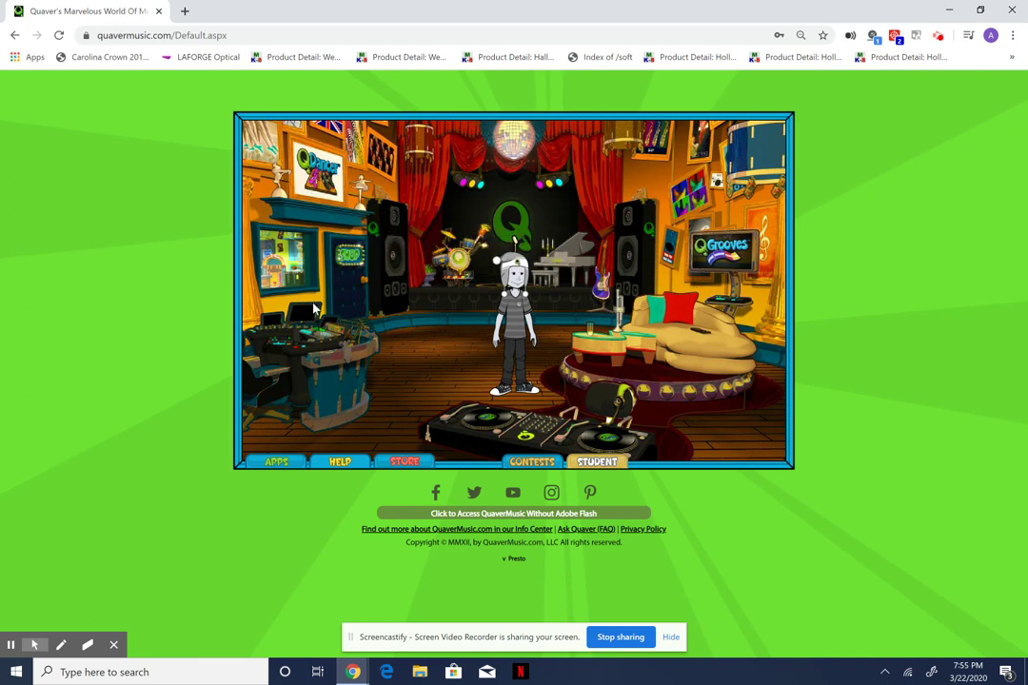
left_click(351, 264)
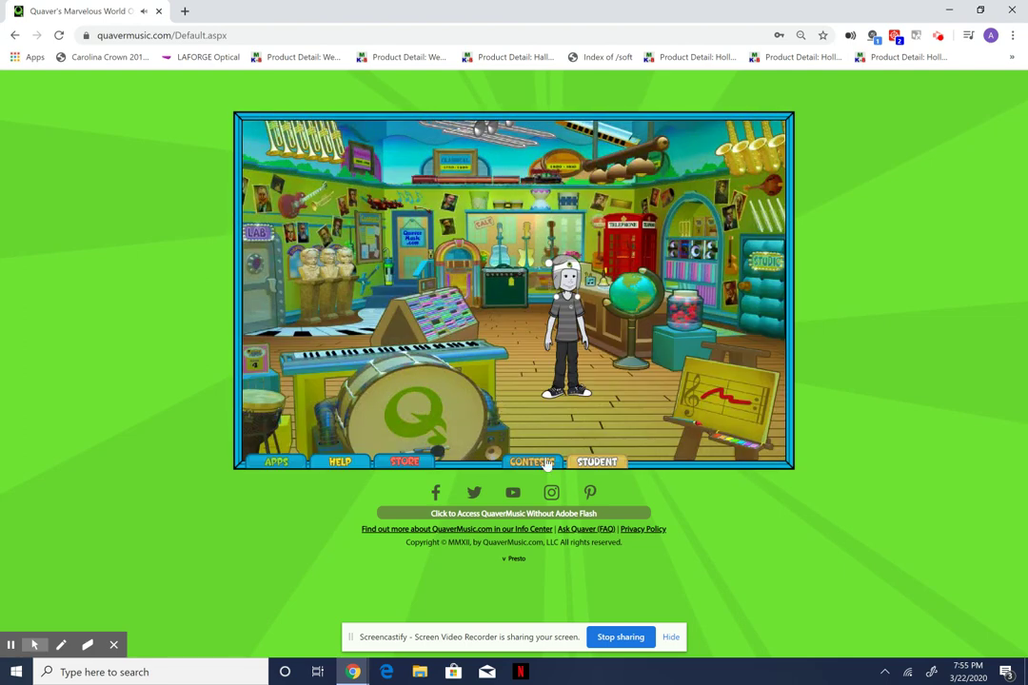
left_click(277, 467)
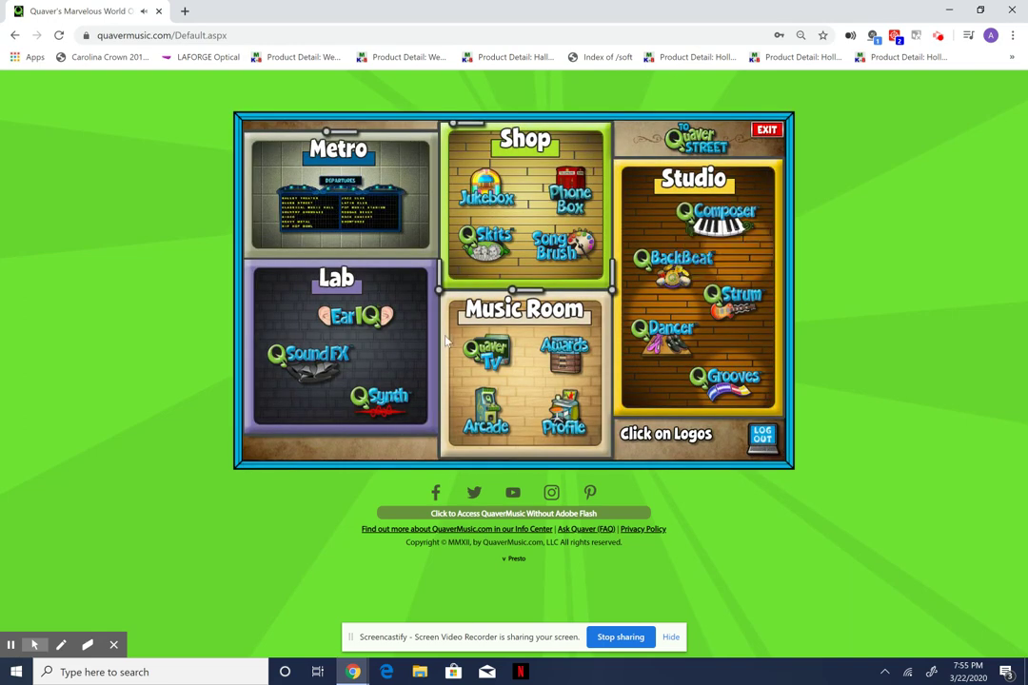
Ride the Metro to the Ronnie Scott's Jazz Club, close its info, and start PUZZLE.
left_click(352, 209)
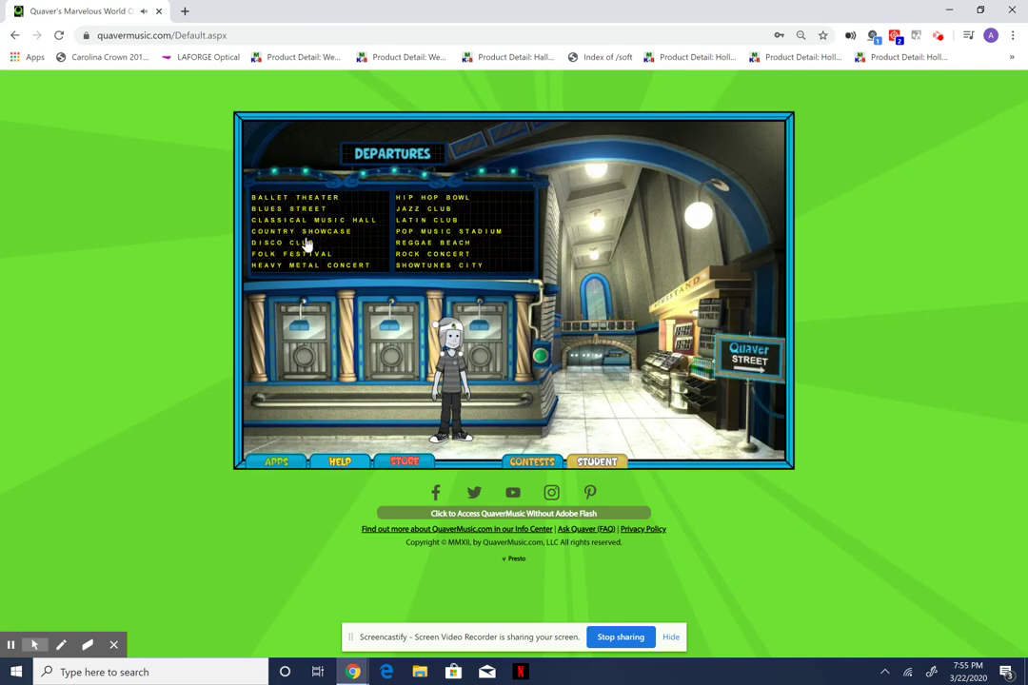
left_click(427, 218)
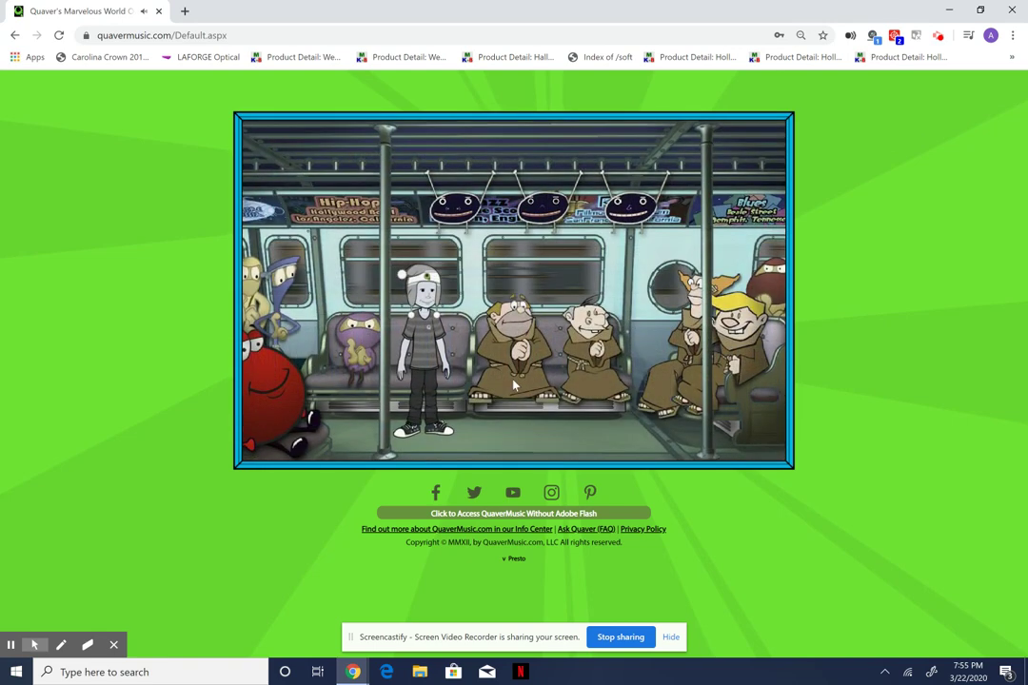
left_click(519, 205)
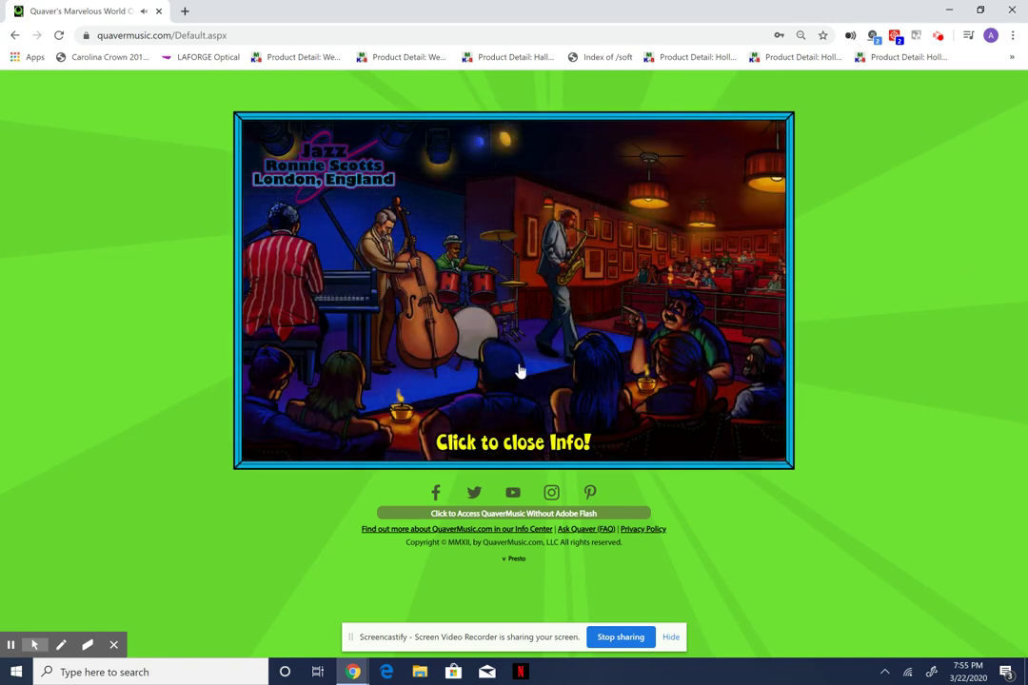
left_click(523, 373)
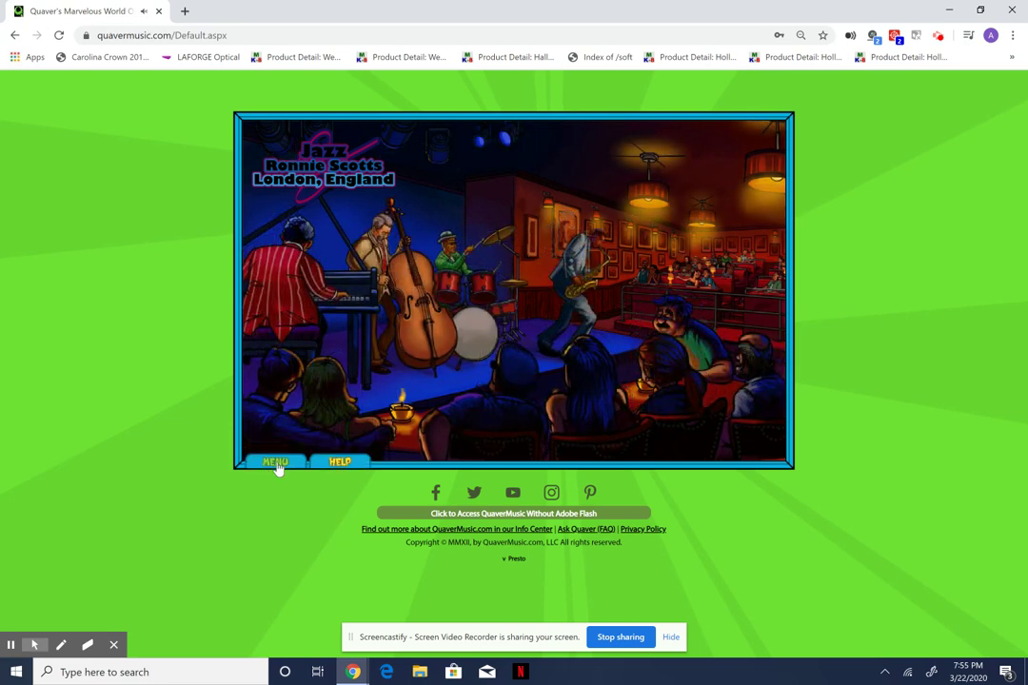
left_click(275, 462)
left_click(552, 429)
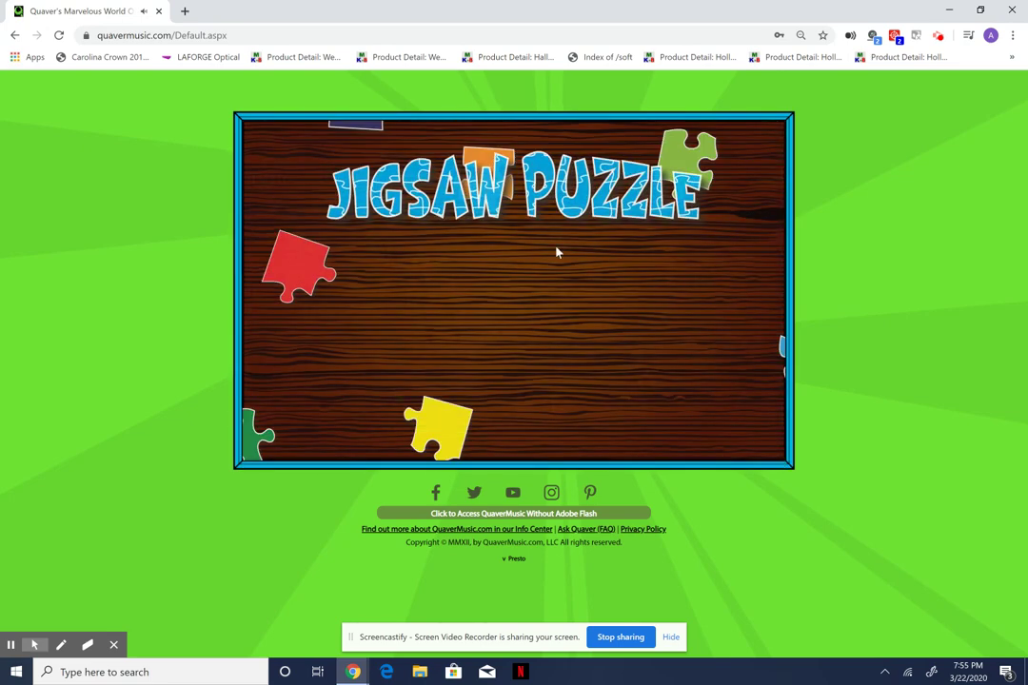
Start the jigsaw on HARD and place pieces, fitting one into the top-left corner.
left_click(466, 310)
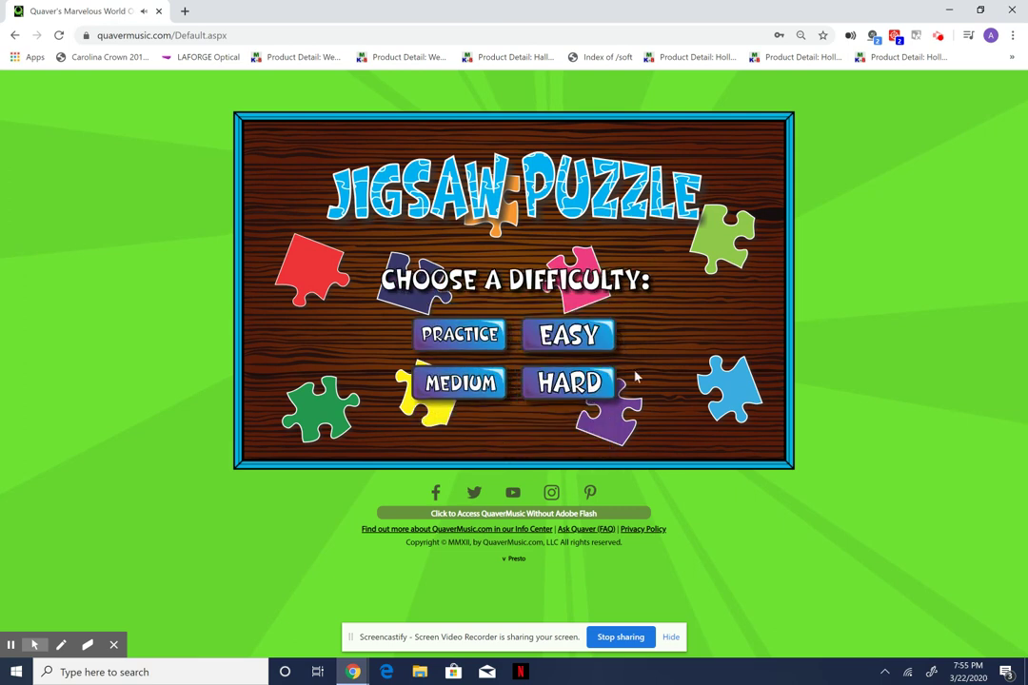
left_click(582, 395)
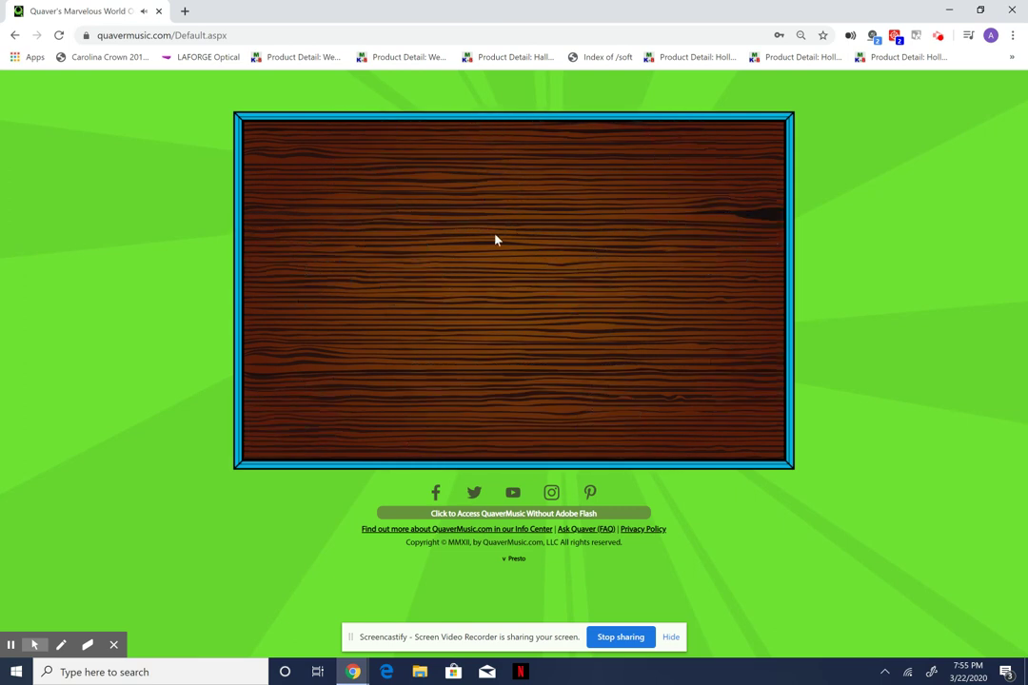
left_click_drag(647, 224, 430, 249)
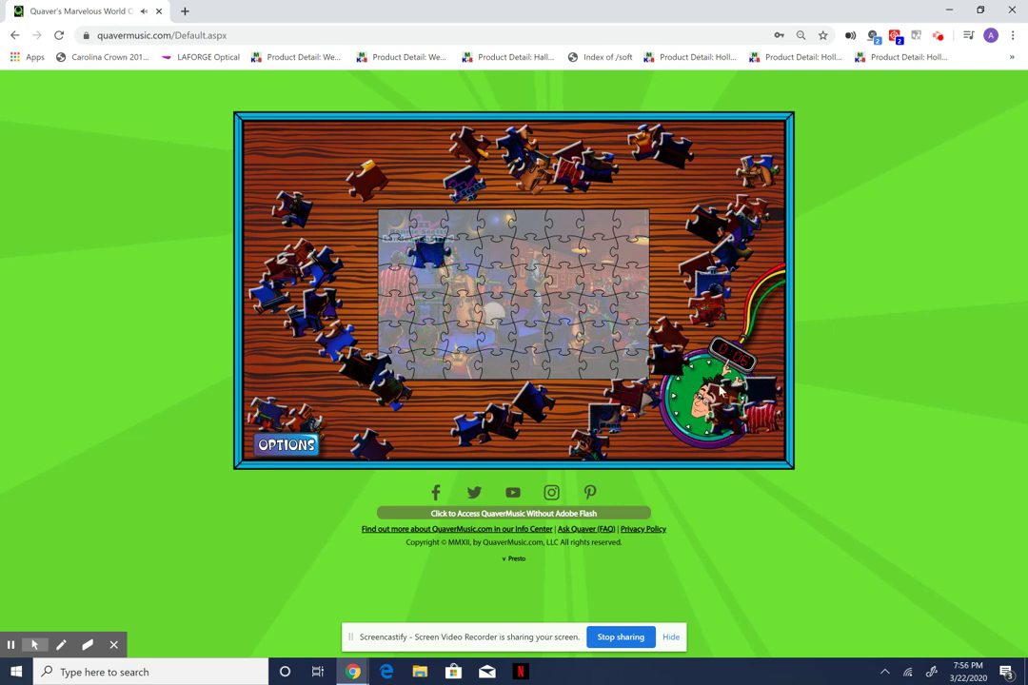
left_click_drag(721, 398, 606, 424)
left_click_drag(365, 233, 395, 250)
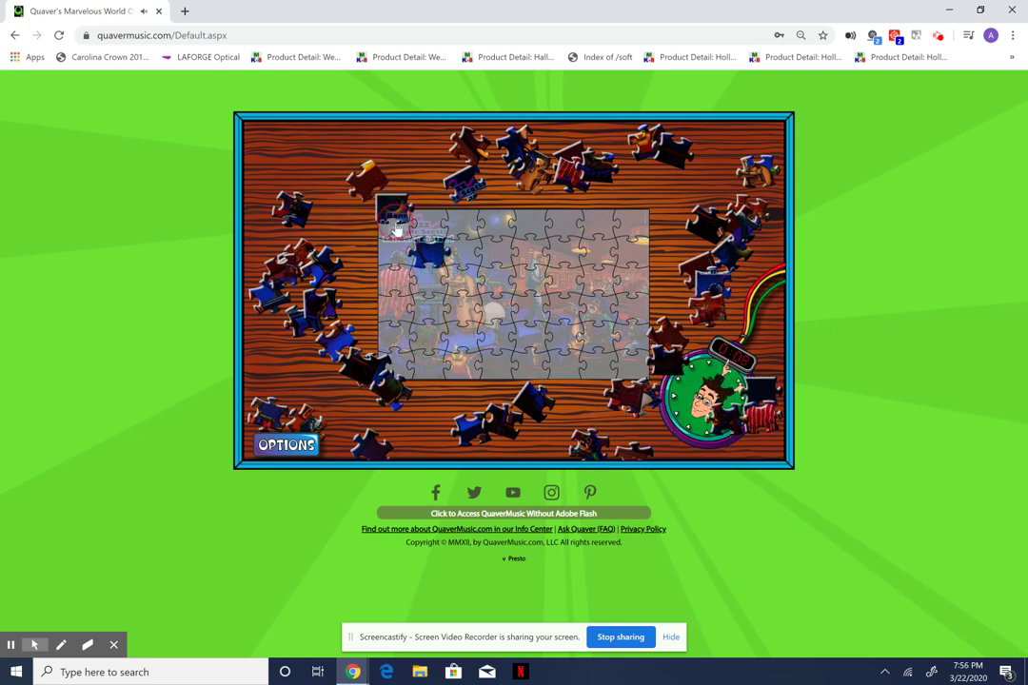
Return to the puzzle's Main Menu via OPTIONS and exit the jigsaw.
left_click(289, 449)
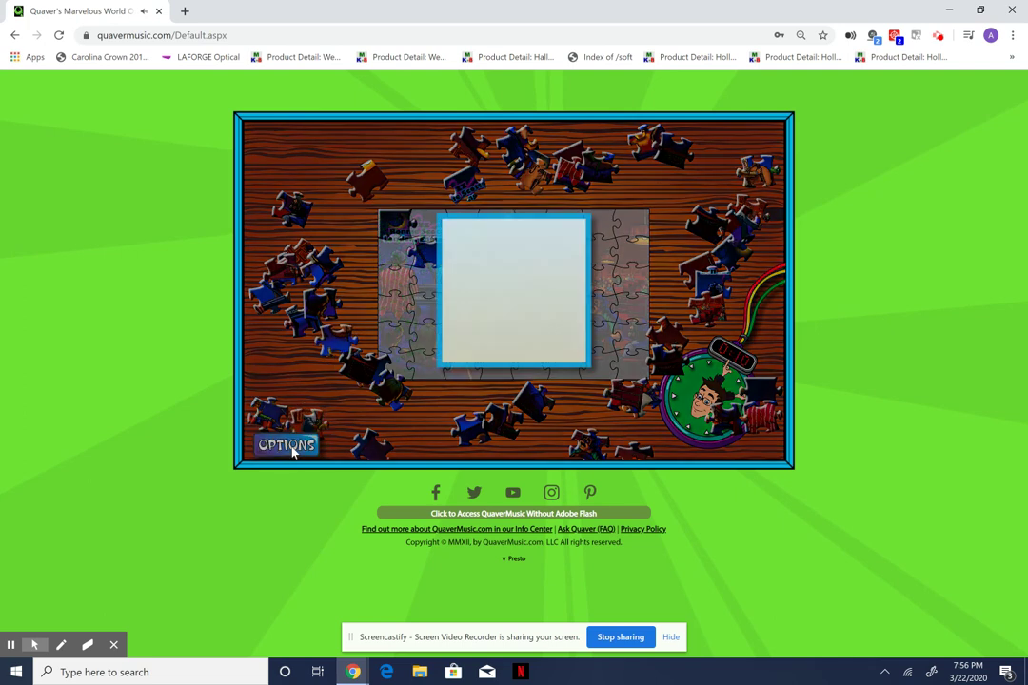
left_click(512, 365)
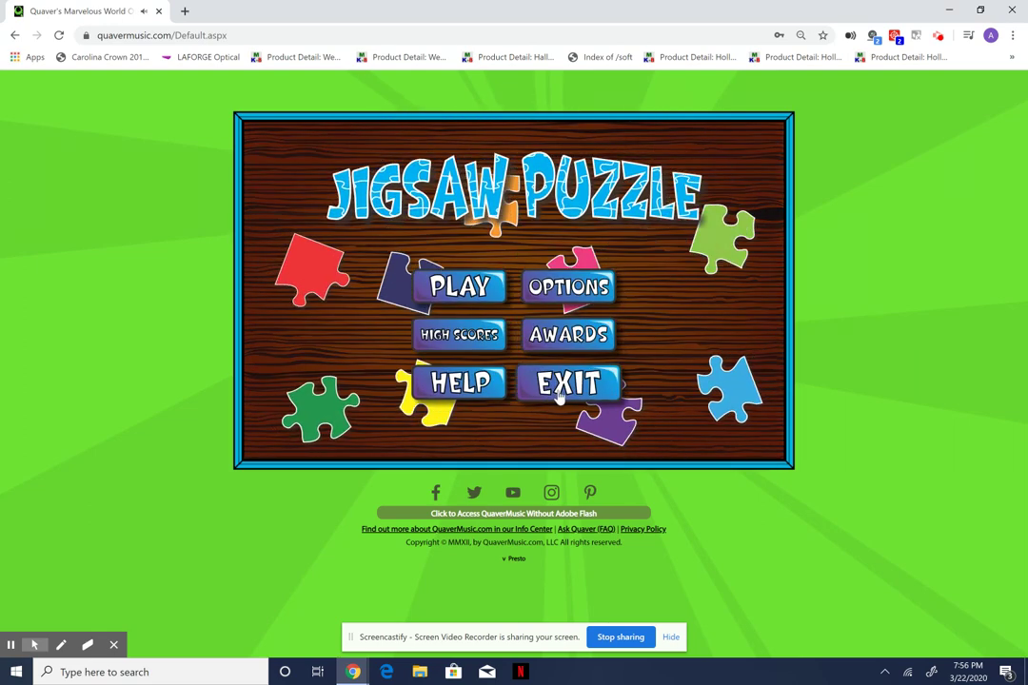
left_click(561, 388)
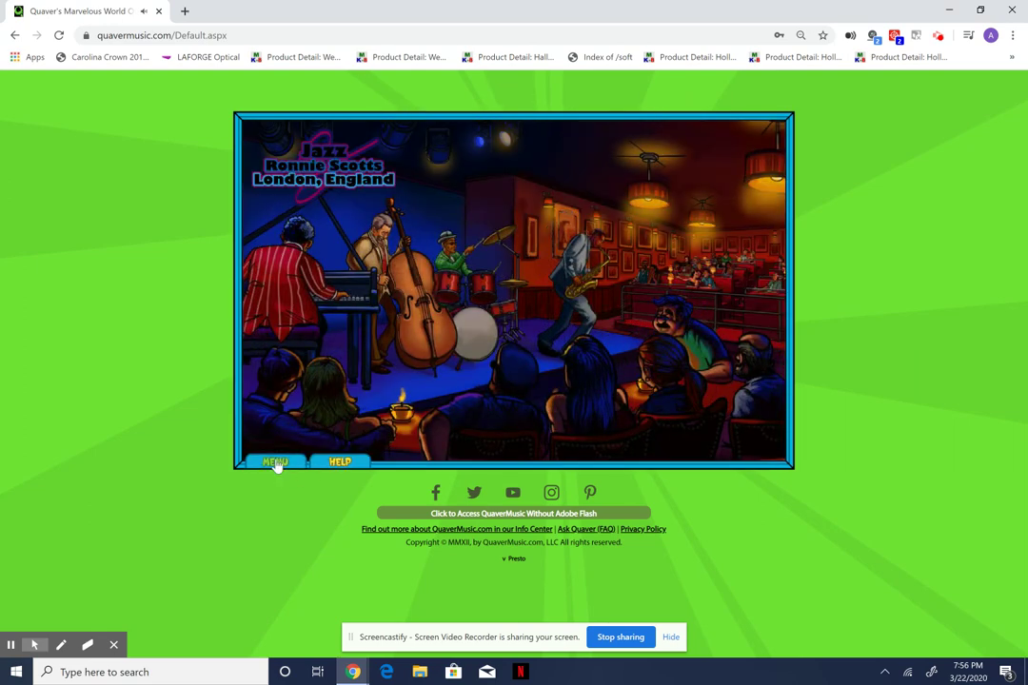
Quit the jazz club jigsaw and return through the Metro departures hall to Quaver Street.
left_click(275, 464)
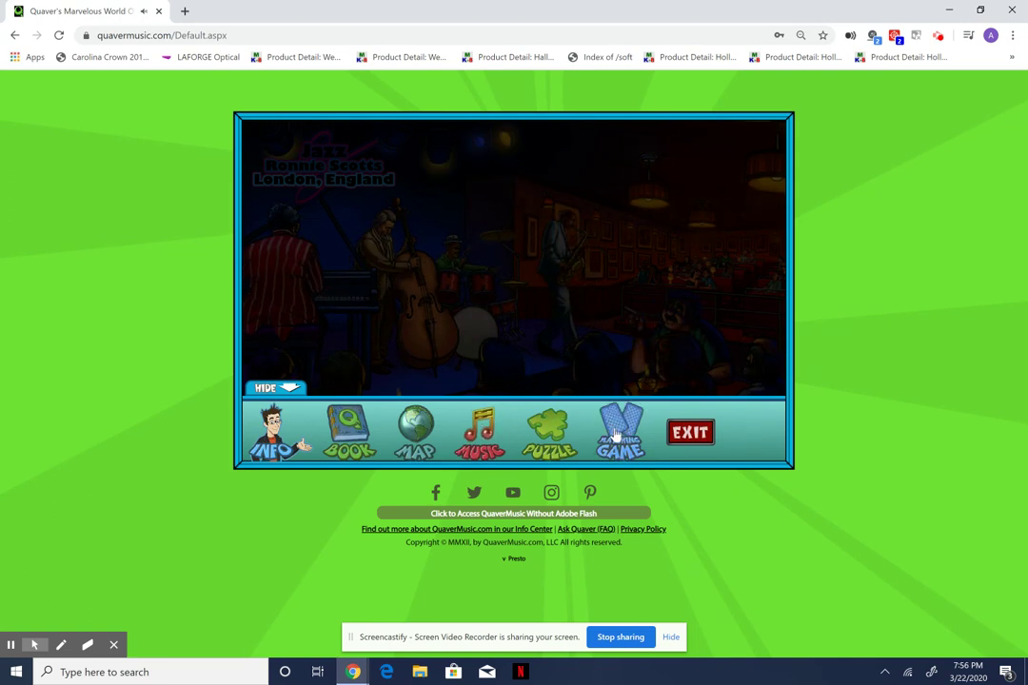
left_click(678, 443)
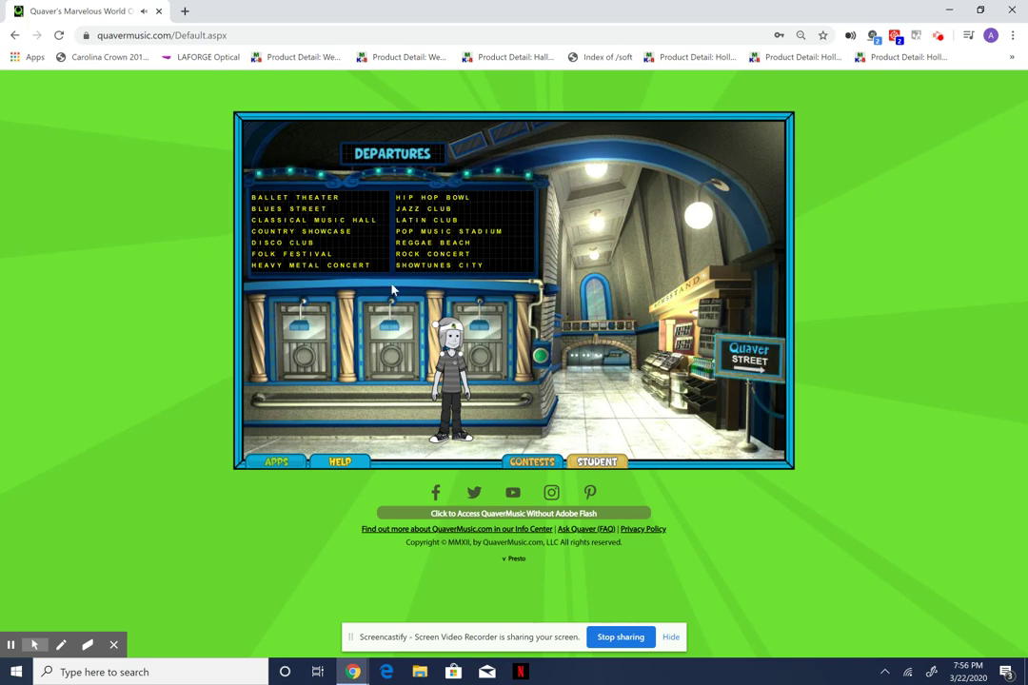
left_click(751, 340)
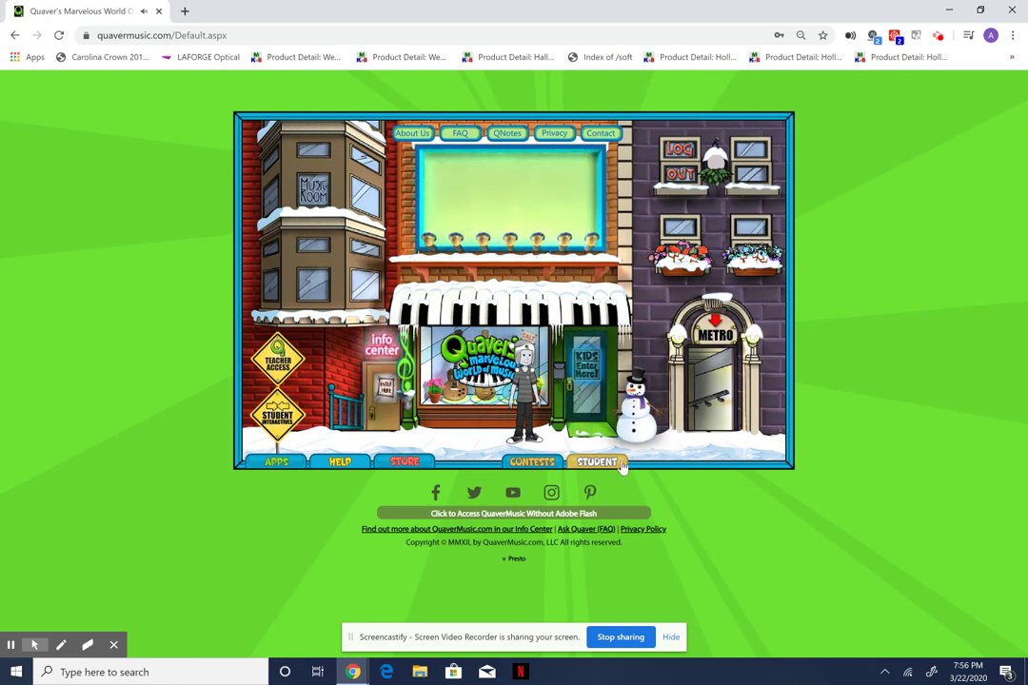
Open Quaver's Arcade from the Music Room section of the APPS map.
left_click(277, 469)
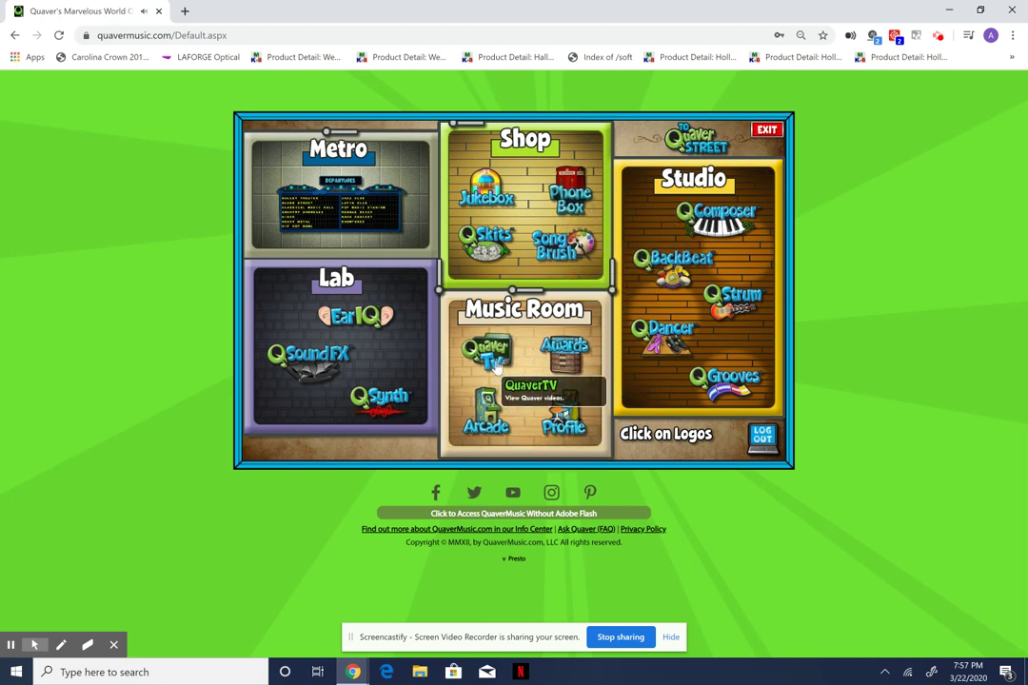
left_click(487, 429)
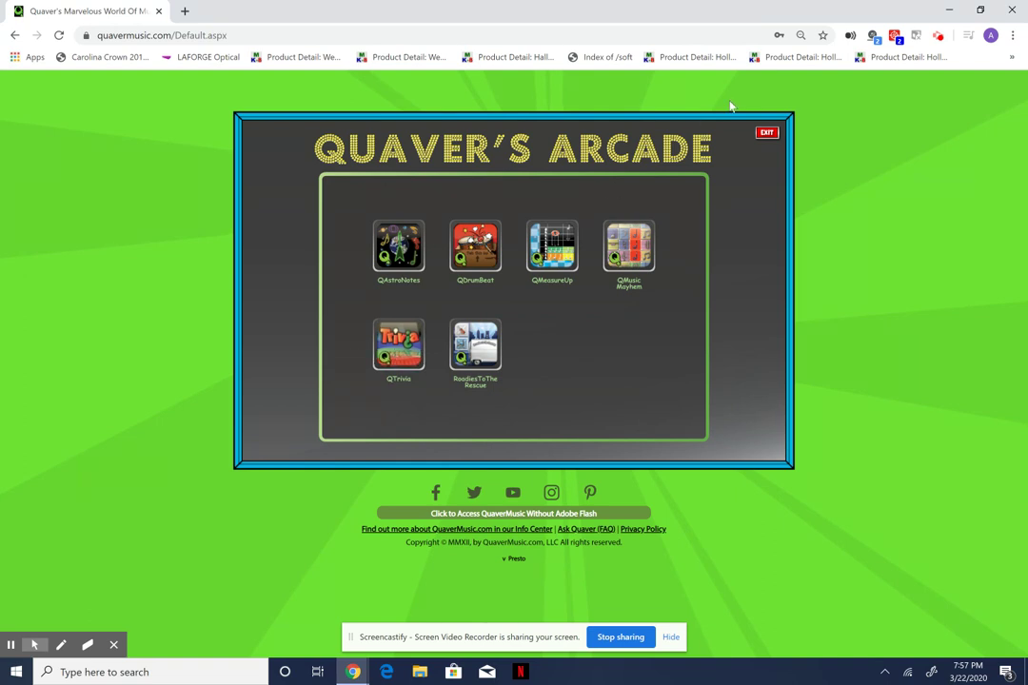
Reopen the arcade machine, start QAstroNotes, and show its How to Play help.
left_click(769, 138)
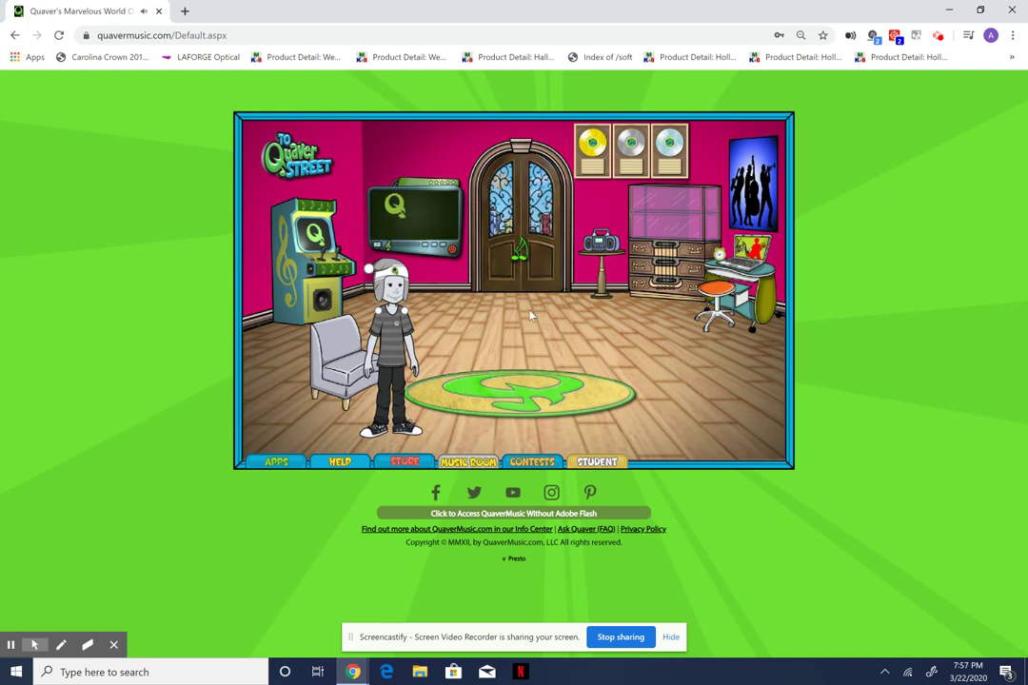
left_click(298, 280)
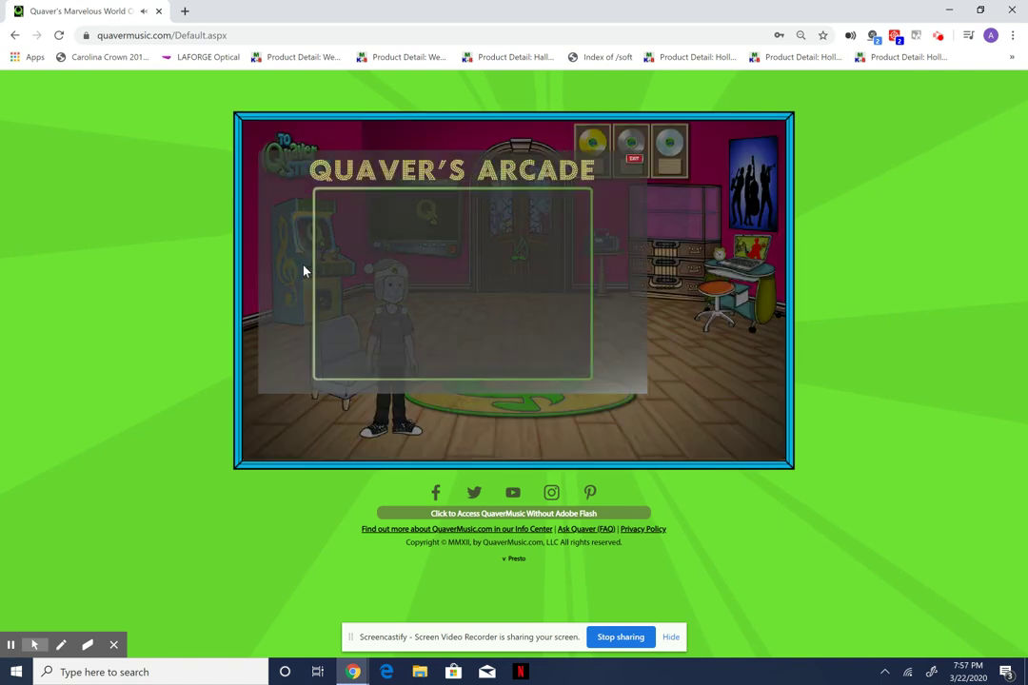
left_click(397, 253)
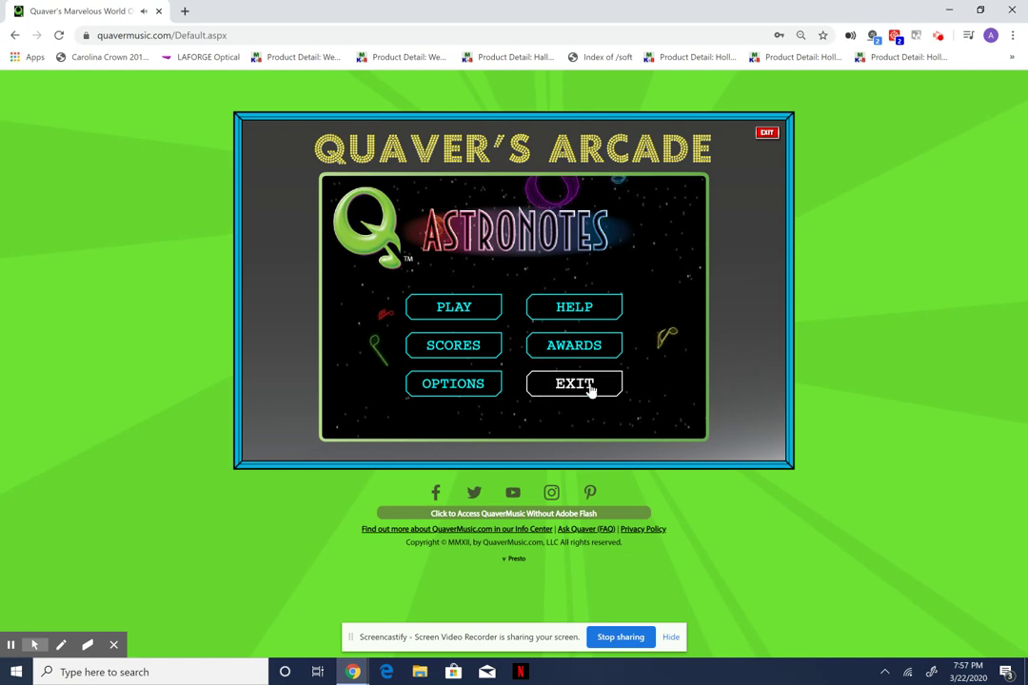
left_click(578, 310)
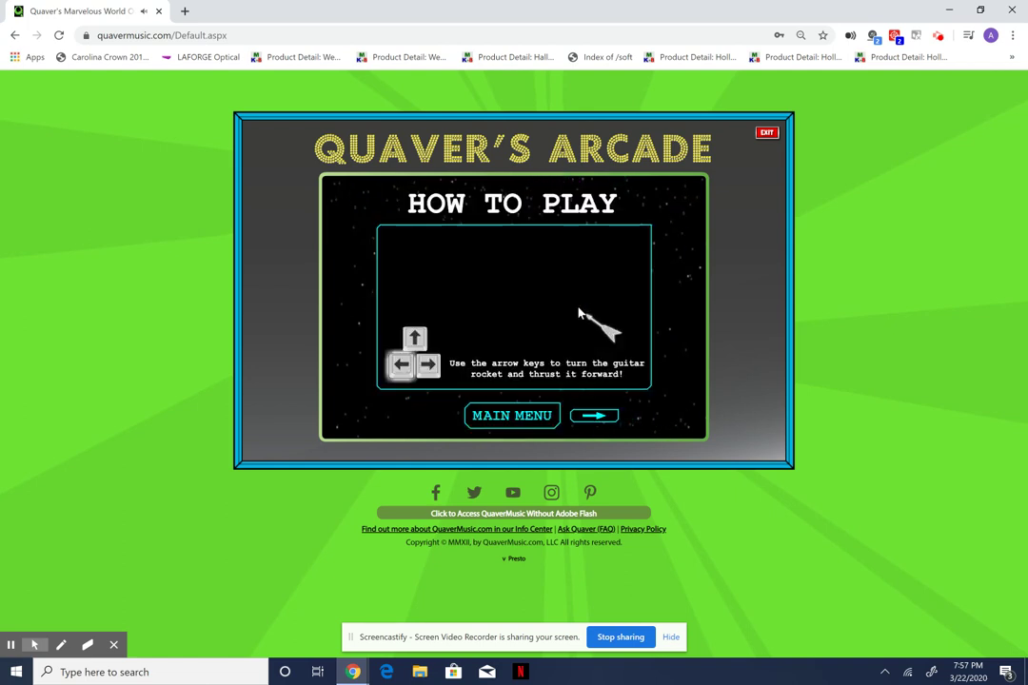